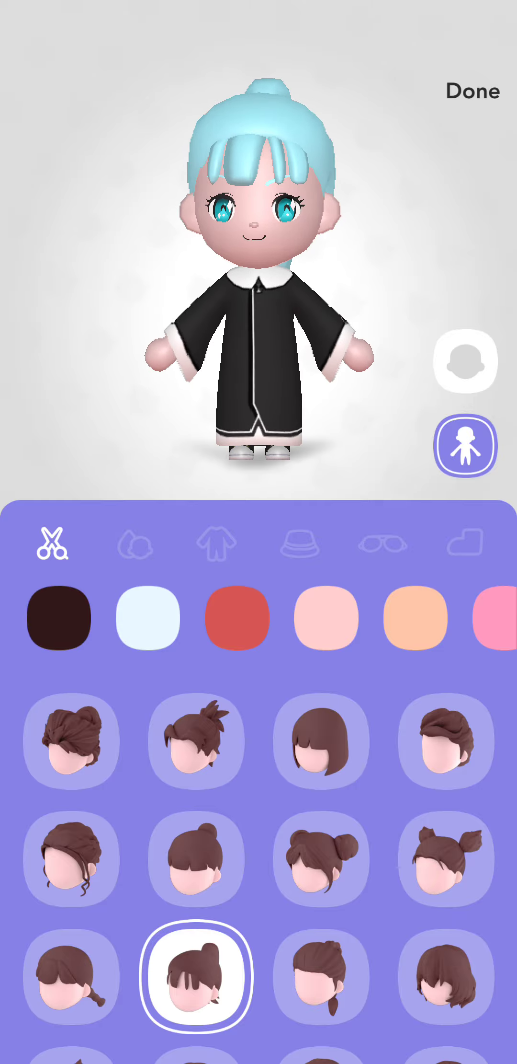
# - Try straight hair with bangs and long wavy styles, turning the avatar to view them
pyautogui.moveTo(167, 291); pyautogui.dragTo(349, 291)
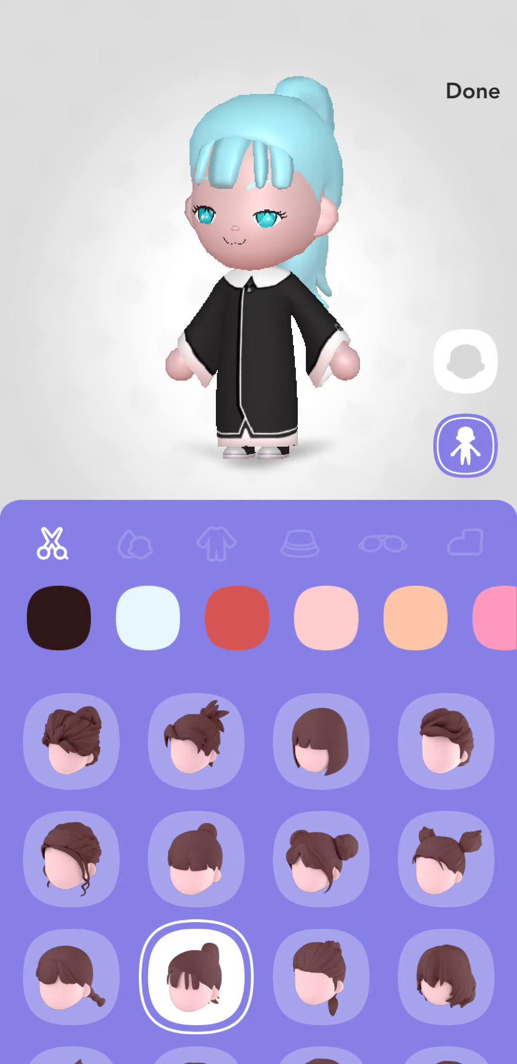
pyautogui.hscroll(1, 259, 619)
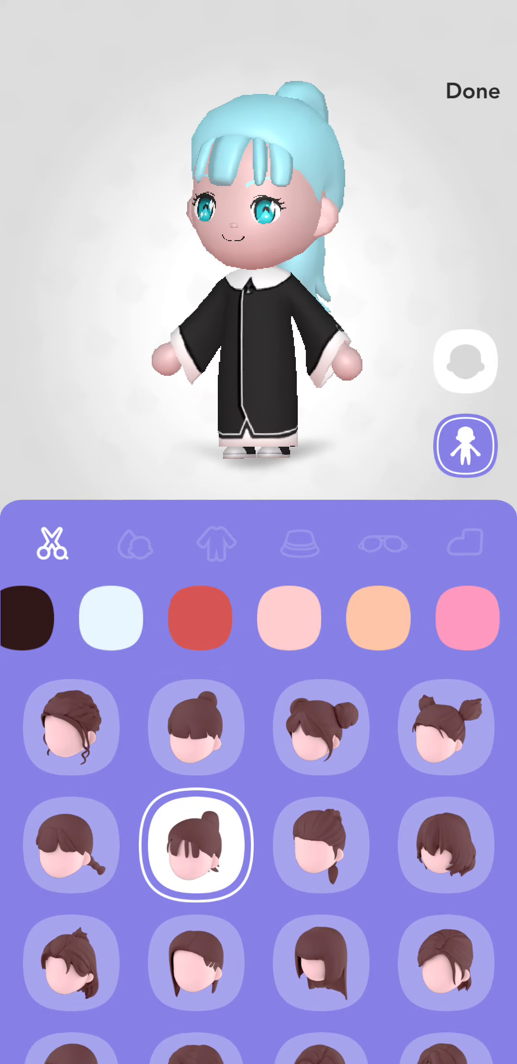
pyautogui.scroll(-4, 259, 873)
pyautogui.click(325, 793)
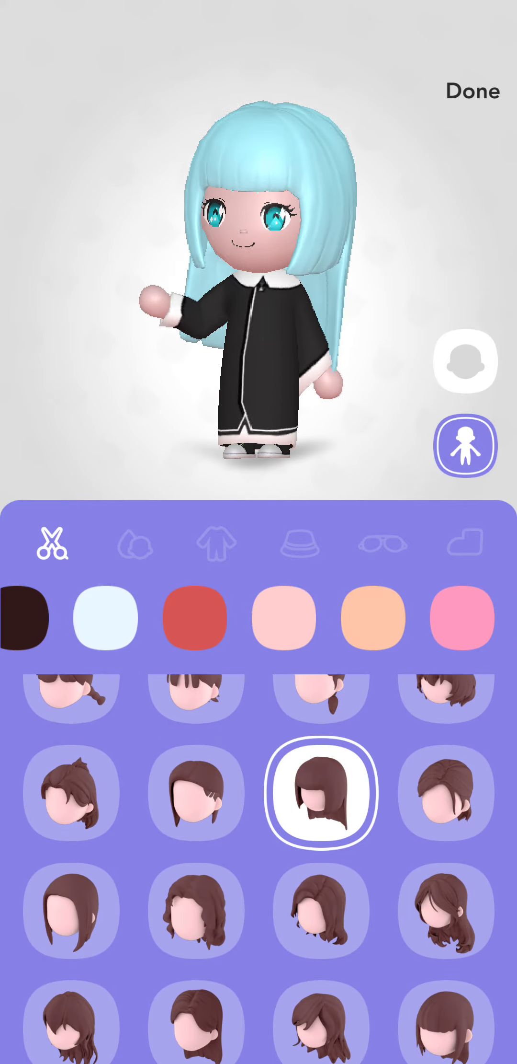
pyautogui.moveTo(166, 291); pyautogui.dragTo(349, 291)
pyautogui.moveTo(208, 290); pyautogui.dragTo(316, 291)
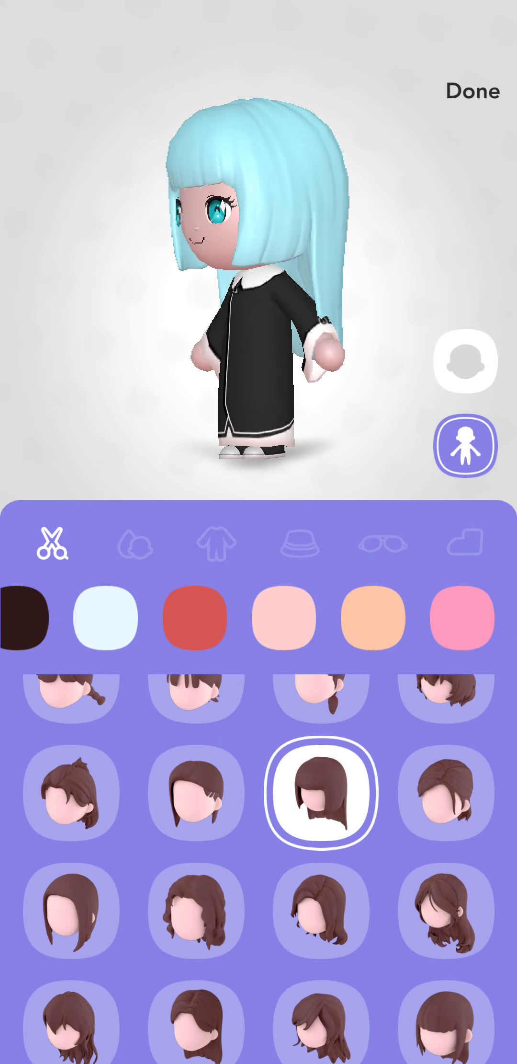
pyautogui.click(446, 910)
pyautogui.moveTo(166, 291); pyautogui.dragTo(333, 291)
pyautogui.moveTo(208, 291); pyautogui.dragTo(316, 291)
pyautogui.scroll(-5, 259, 873)
pyautogui.click(198, 798)
pyautogui.moveTo(208, 291); pyautogui.dragTo(333, 291)
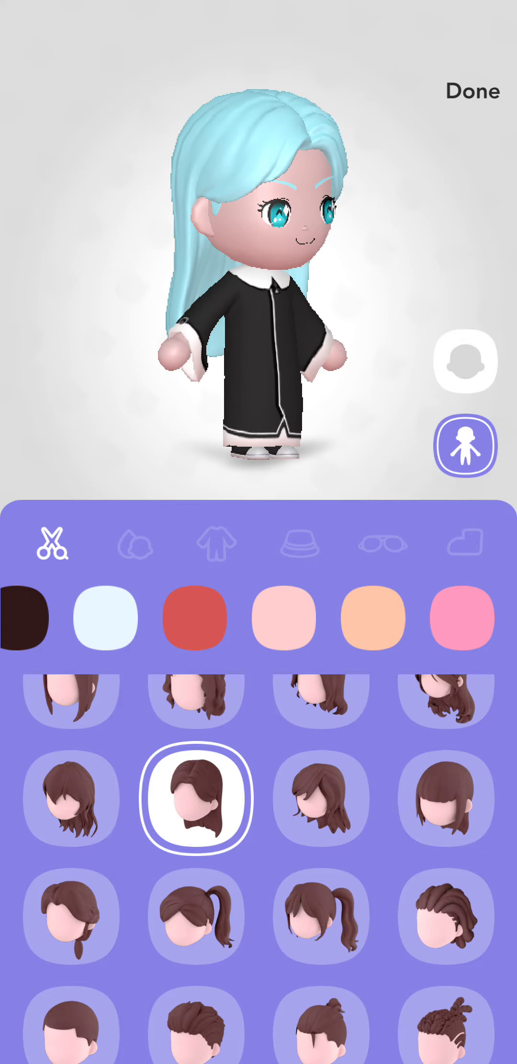
pyautogui.scroll(5, 259, 873)
pyautogui.scroll(-3, 259, 873)
# - Try short, ponytail, twin-tail, long straight, bob and double-bun hairstyles
pyautogui.click(71, 973)
pyautogui.scroll(5, 259, 873)
pyautogui.click(197, 826)
pyautogui.click(322, 826)
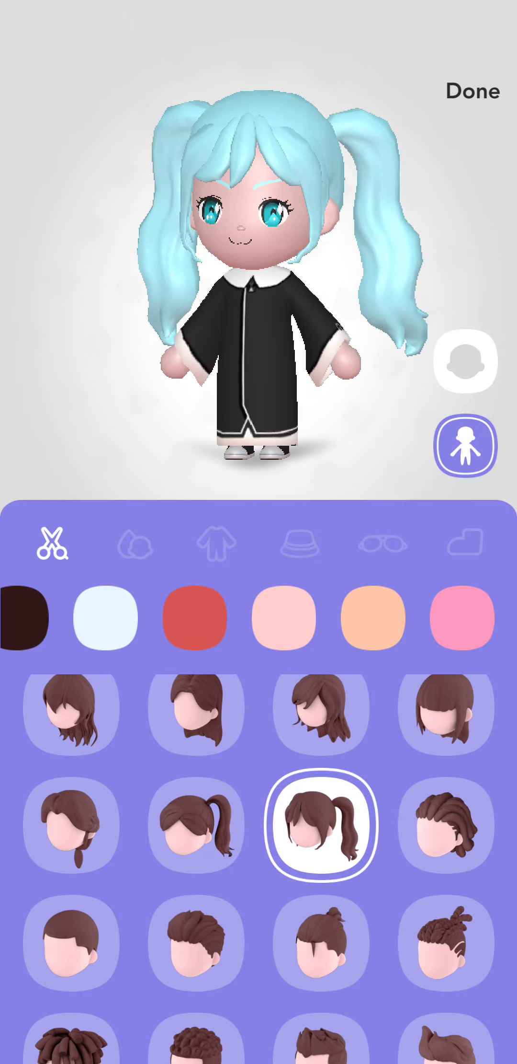
pyautogui.scroll(1, 259, 872)
pyautogui.click(198, 768)
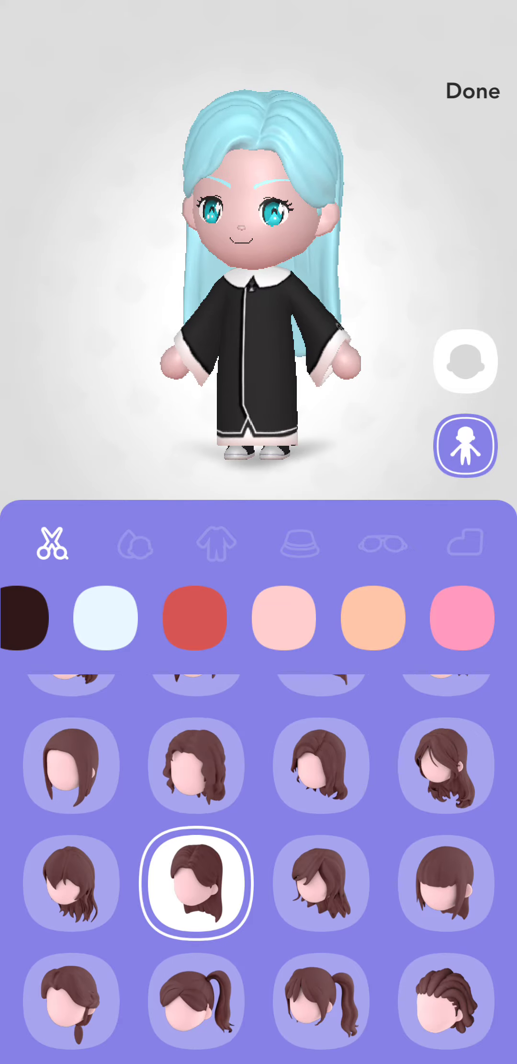
pyautogui.scroll(3, 259, 872)
pyautogui.click(72, 843)
pyautogui.click(71, 750)
pyautogui.scroll(2, 259, 873)
pyautogui.scroll(2, 258, 873)
pyautogui.click(322, 857)
pyautogui.moveTo(166, 291); pyautogui.dragTo(333, 291)
# - Compare wavy, side-swept and bangs styles, settling on long straight hair
pyautogui.click(447, 976)
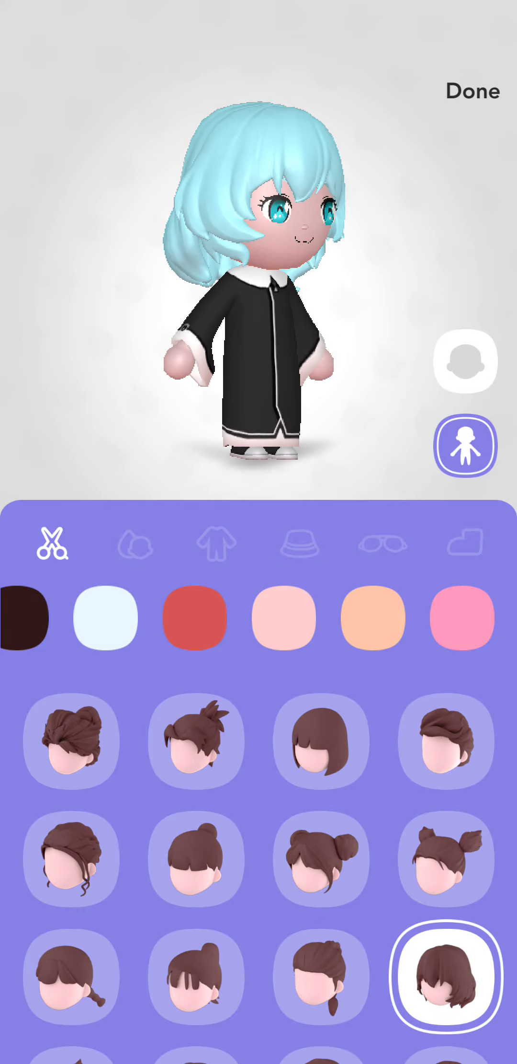
pyautogui.scroll(-1, 259, 873)
pyautogui.click(322, 915)
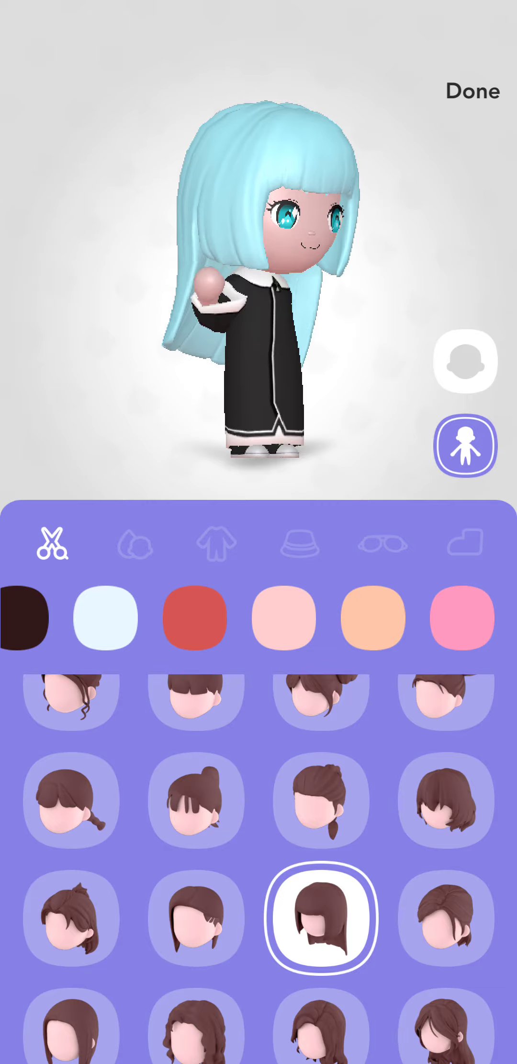
pyautogui.scroll(1, 259, 873)
pyautogui.click(446, 947)
pyautogui.click(322, 948)
pyautogui.click(197, 947)
pyautogui.click(322, 831)
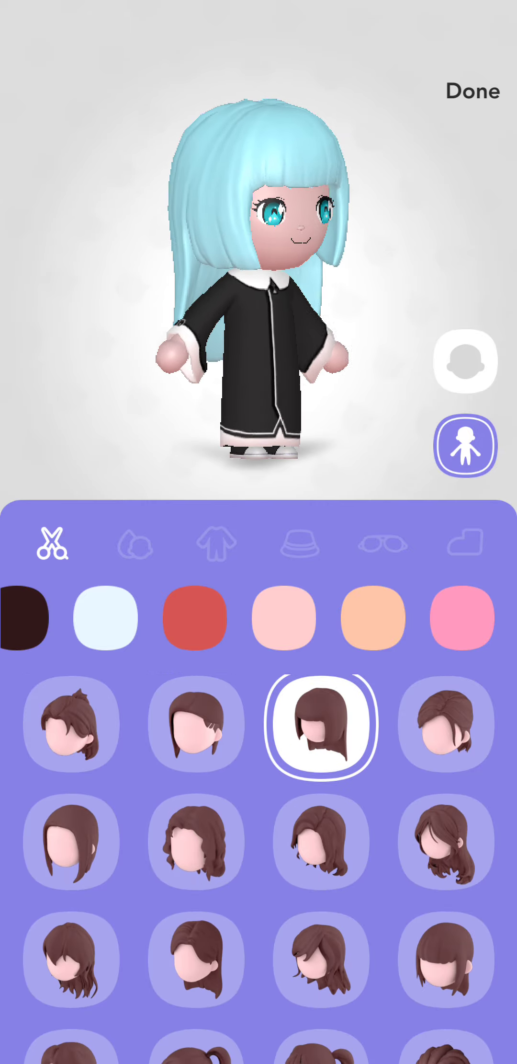
pyautogui.scroll(-2, 259, 872)
pyautogui.click(198, 855)
pyautogui.click(322, 856)
pyautogui.scroll(-2, 259, 873)
pyautogui.click(322, 831)
pyautogui.scroll(2, 259, 872)
pyautogui.click(197, 898)
pyautogui.click(197, 1014)
pyautogui.scroll(-1, 259, 872)
# - Try orange-blonde, red-orange, teal and yellow hair, ending on light blonde
pyautogui.click(374, 618)
pyautogui.hscroll(3, 258, 617)
pyautogui.click(259, 617)
pyautogui.hscroll(3, 259, 617)
pyautogui.hscroll(5, 259, 617)
pyautogui.hscroll(3, 259, 618)
pyautogui.click(286, 617)
pyautogui.hscroll(3, 259, 618)
pyautogui.hscroll(-3, 259, 617)
pyautogui.hscroll(-3, 259, 618)
pyautogui.hscroll(-3, 259, 617)
pyautogui.hscroll(-3, 259, 618)
pyautogui.hscroll(2, 259, 618)
pyautogui.hscroll(2, 259, 618)
pyautogui.hscroll(3, 259, 618)
pyautogui.hscroll(3, 258, 618)
pyautogui.hscroll(-2, 258, 617)
pyautogui.hscroll(3, 259, 617)
pyautogui.hscroll(3, 259, 617)
pyautogui.click(150, 618)
pyautogui.click(238, 617)
pyautogui.hscroll(-3, 259, 618)
pyautogui.click(399, 617)
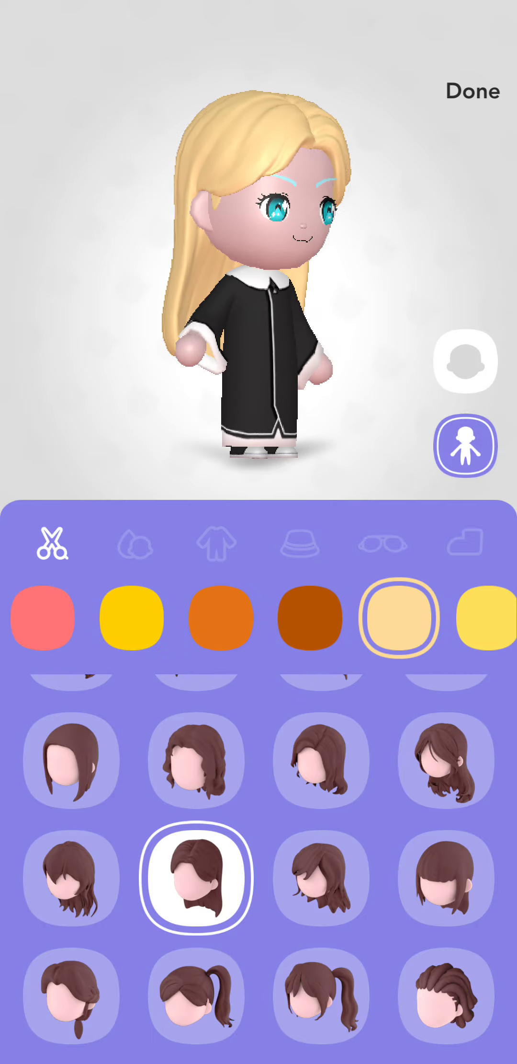
# - Choose a lighter pink skin tone and try on the peach kimono
pyautogui.click(135, 544)
pyautogui.click(217, 617)
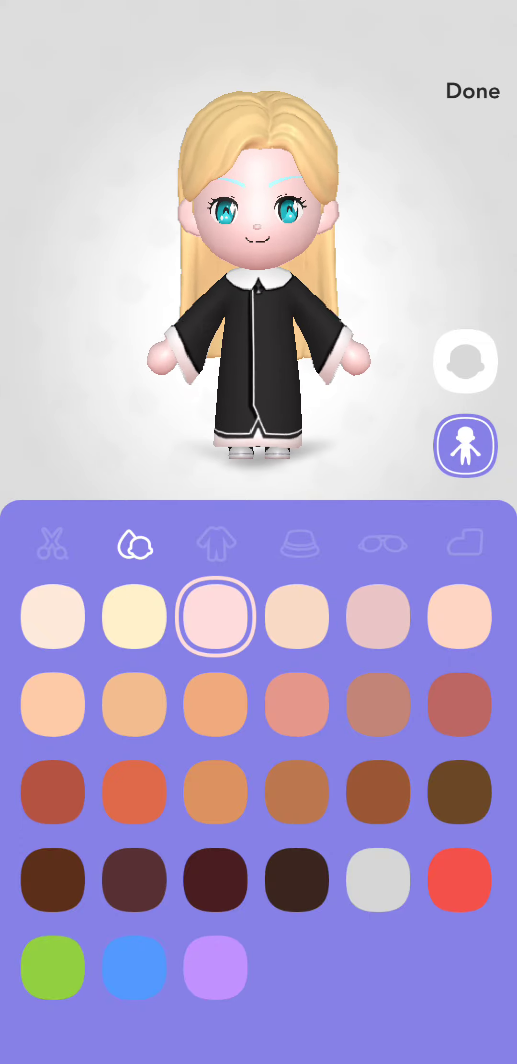
pyautogui.click(53, 617)
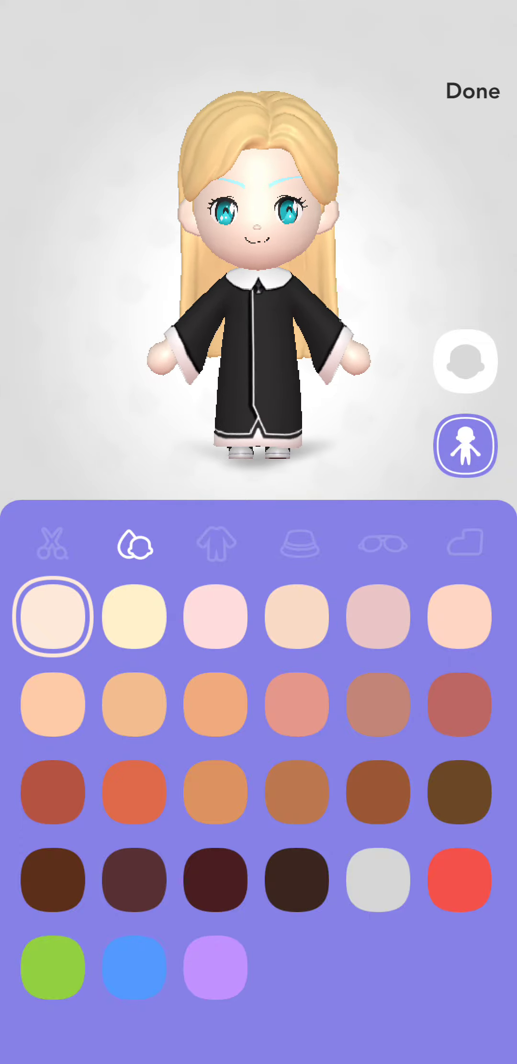
pyautogui.click(217, 617)
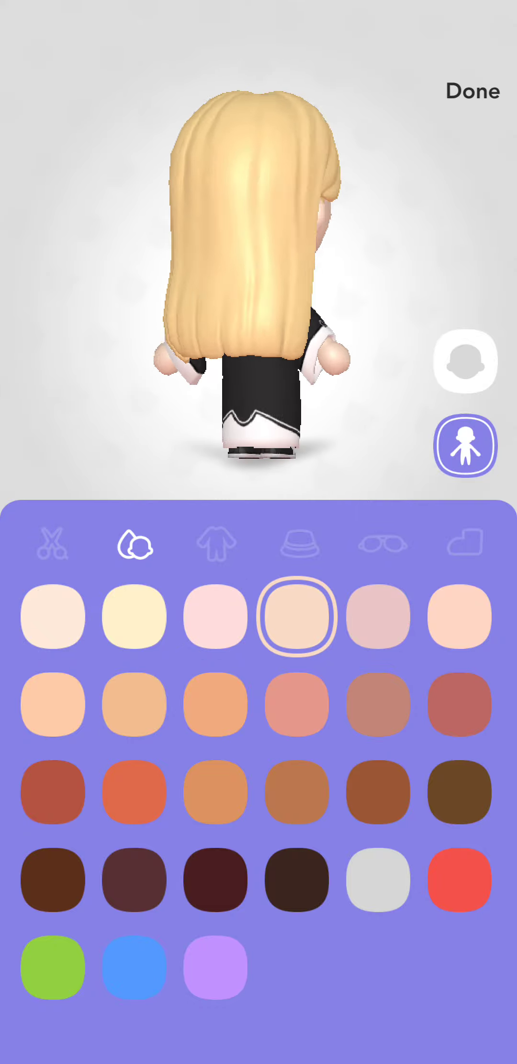
pyautogui.click(217, 545)
pyautogui.click(196, 696)
# - Try the purple floral kimono and tan onesie, then wear the brown onesie
pyautogui.click(322, 696)
pyautogui.scroll(-3, 258, 830)
pyautogui.scroll(-5, 259, 831)
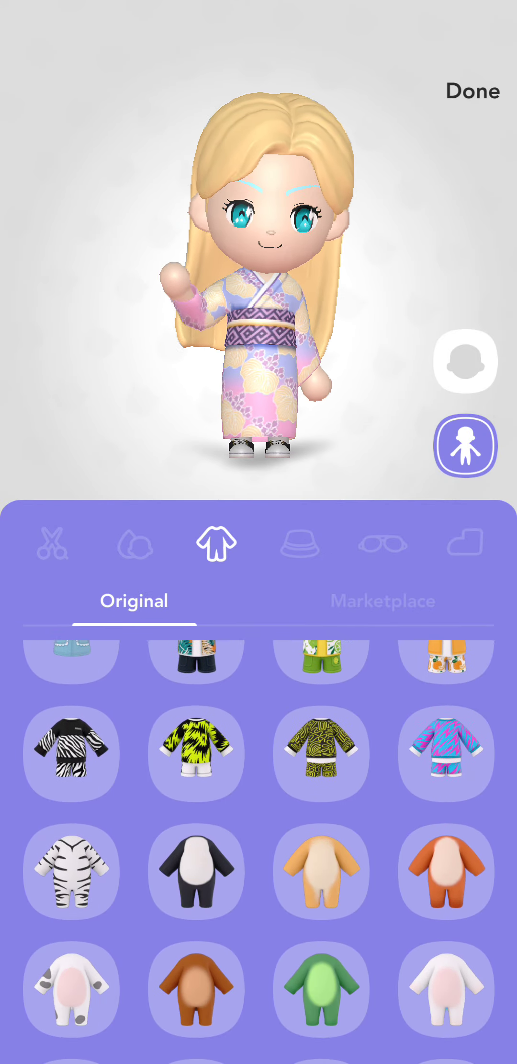
pyautogui.scroll(-5, 259, 831)
pyautogui.scroll(-1, 258, 831)
pyautogui.click(322, 690)
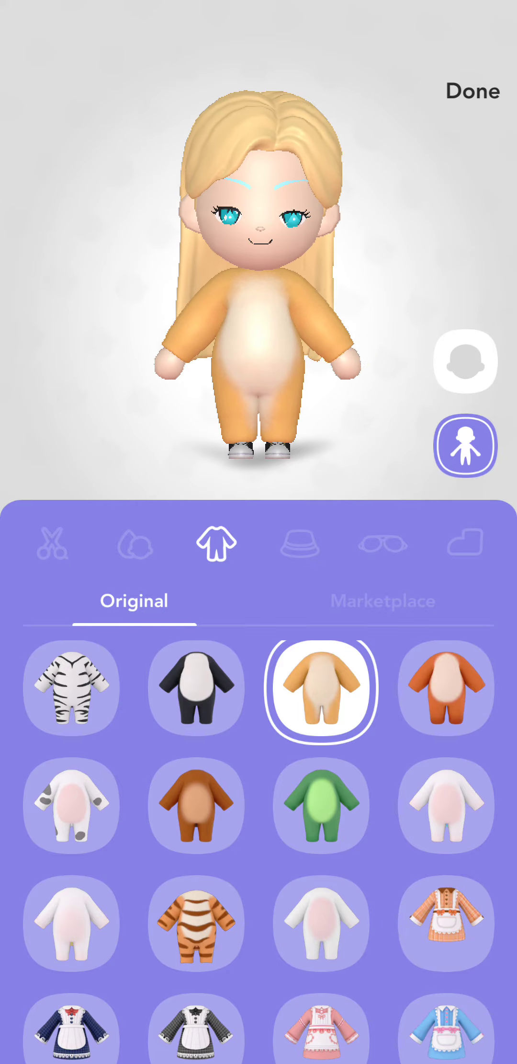
pyautogui.click(197, 805)
pyautogui.scroll(-5, 258, 831)
pyautogui.scroll(-2, 259, 831)
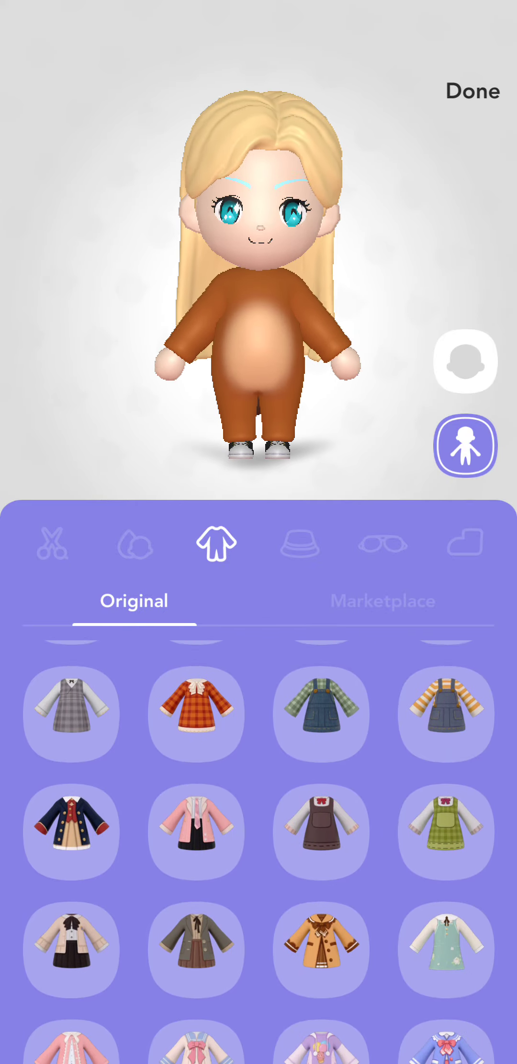
pyautogui.scroll(-3, 259, 831)
pyautogui.scroll(-3, 259, 831)
pyautogui.scroll(-3, 259, 831)
pyautogui.scroll(-2, 258, 831)
# - Put on the zebra bucket hat after trying a mask and a tiara
pyautogui.click(300, 544)
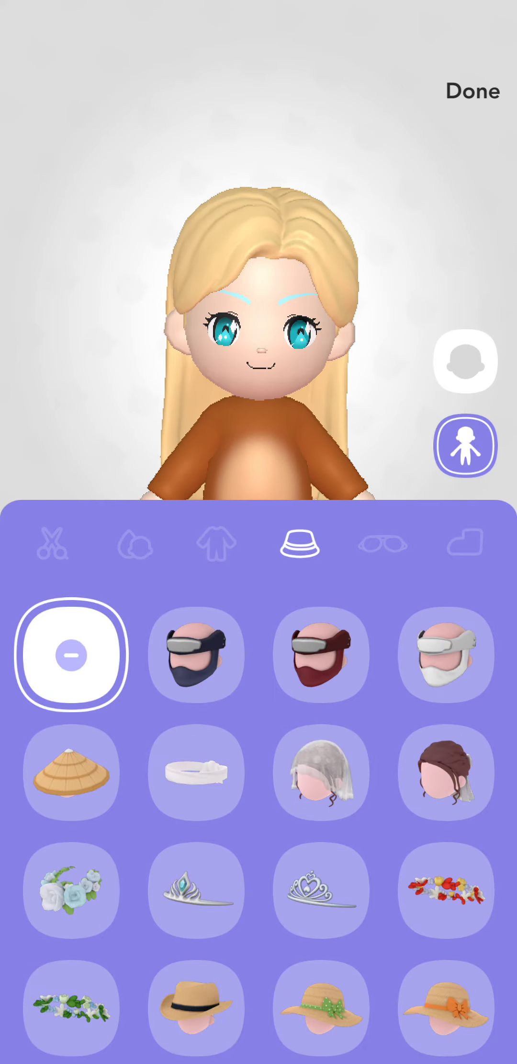
pyautogui.click(321, 655)
pyautogui.click(321, 890)
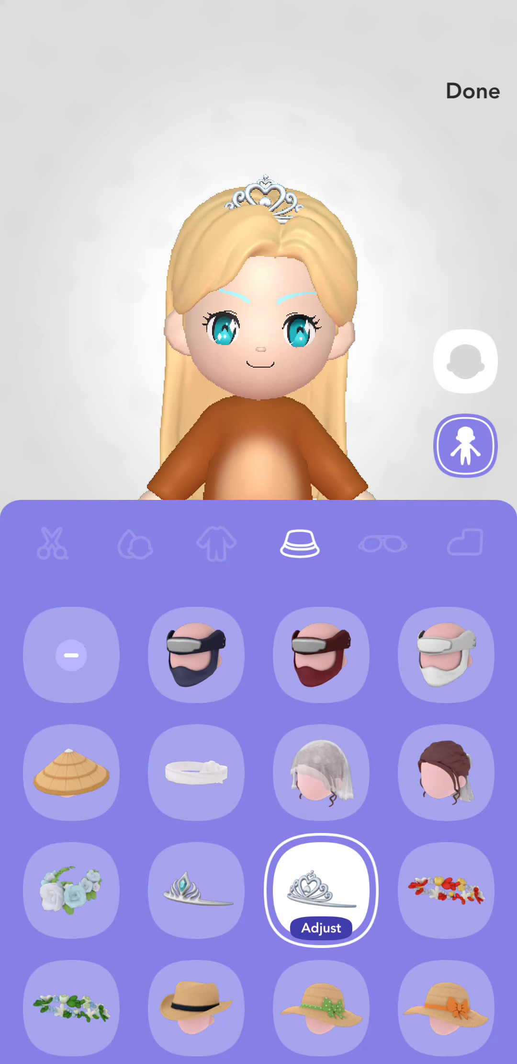
pyautogui.scroll(-3, 259, 831)
pyautogui.scroll(-2, 259, 831)
pyautogui.click(321, 752)
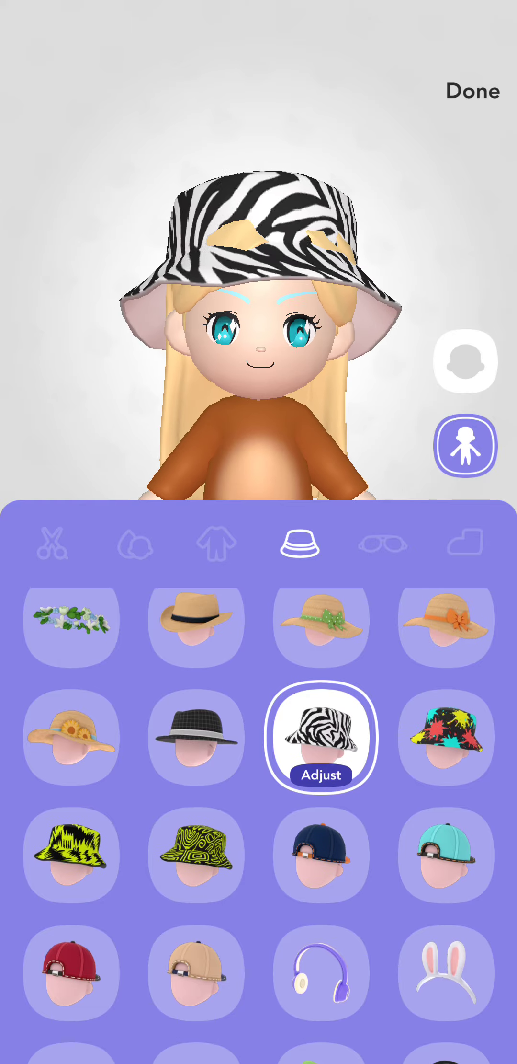
pyautogui.scroll(-1, 258, 830)
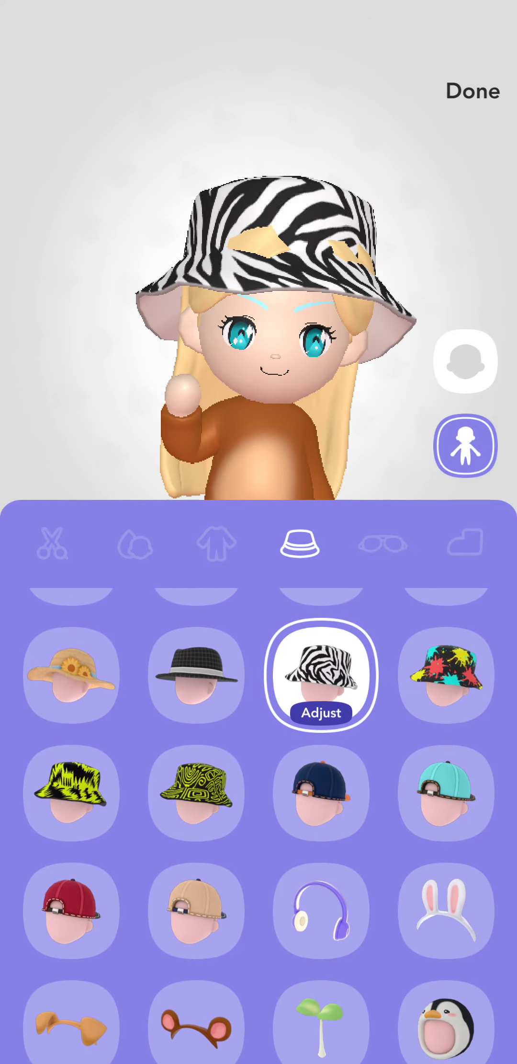
# - Add black round glasses after trying snorkel goggles
pyautogui.click(383, 544)
pyautogui.click(321, 742)
pyautogui.scroll(-1, 258, 831)
pyautogui.click(321, 848)
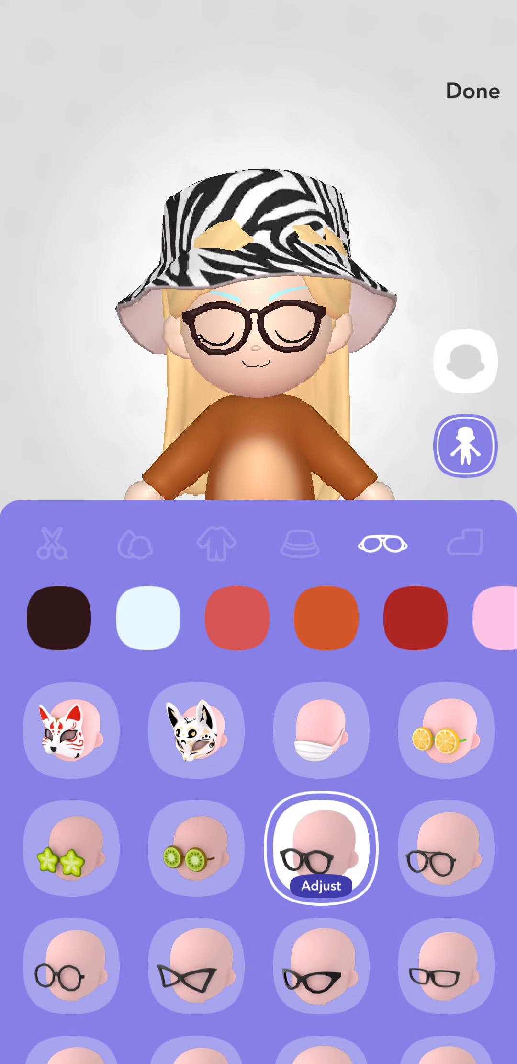
pyautogui.scroll(1, 259, 830)
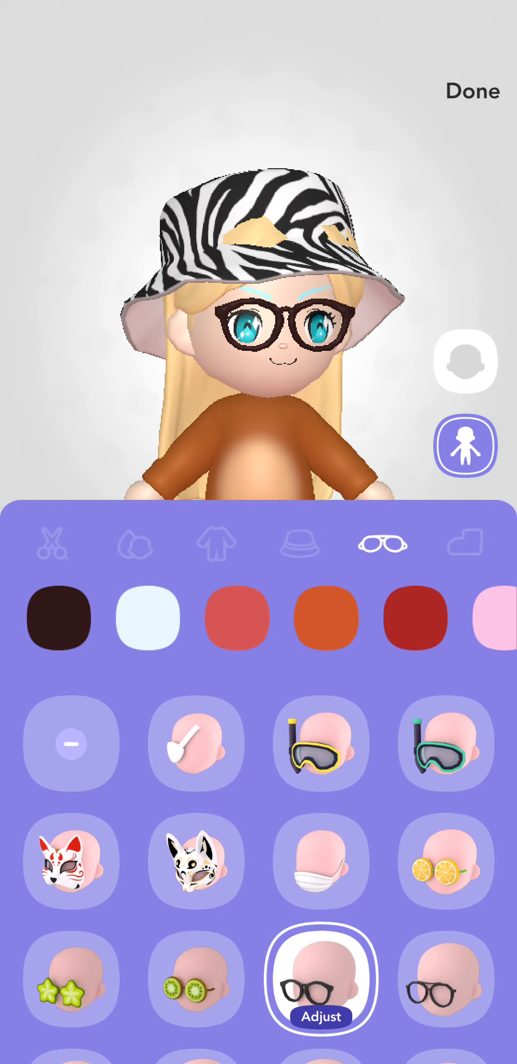
# - Remove the glasses and choose pink sandals over brown and yellow ones
pyautogui.click(71, 742)
pyautogui.hscroll(2, 259, 616)
pyautogui.click(466, 544)
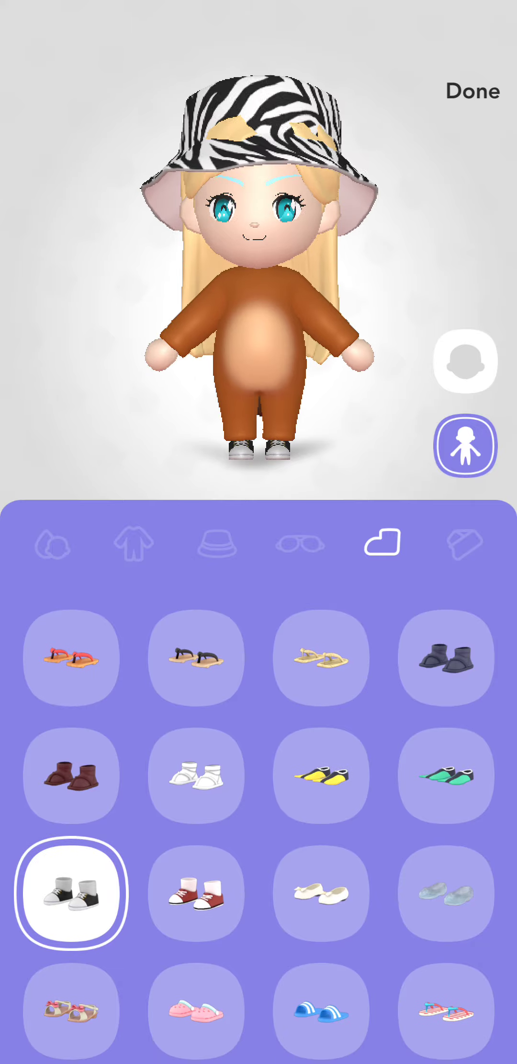
pyautogui.click(196, 657)
pyautogui.click(322, 656)
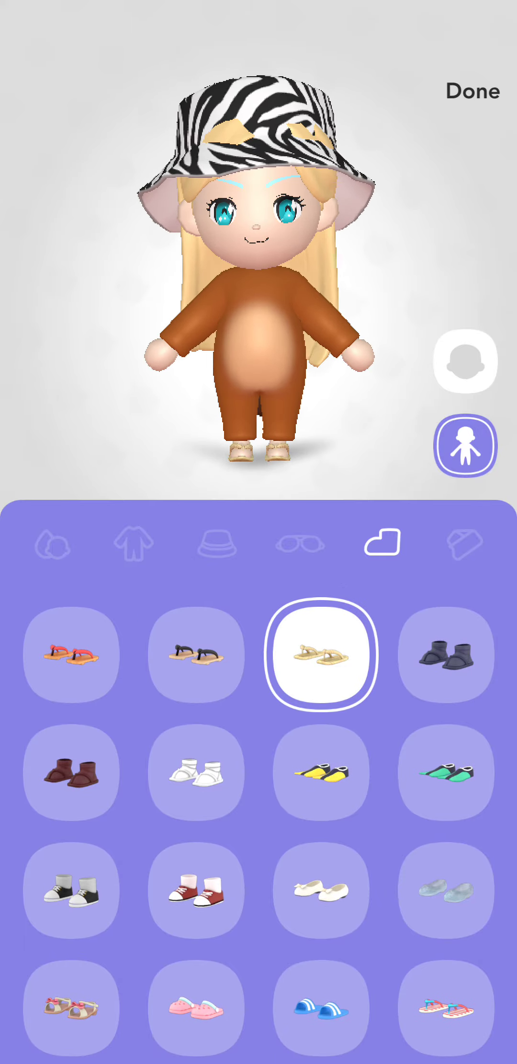
pyautogui.scroll(-2, 258, 831)
pyautogui.scroll(-1, 259, 831)
pyautogui.click(197, 751)
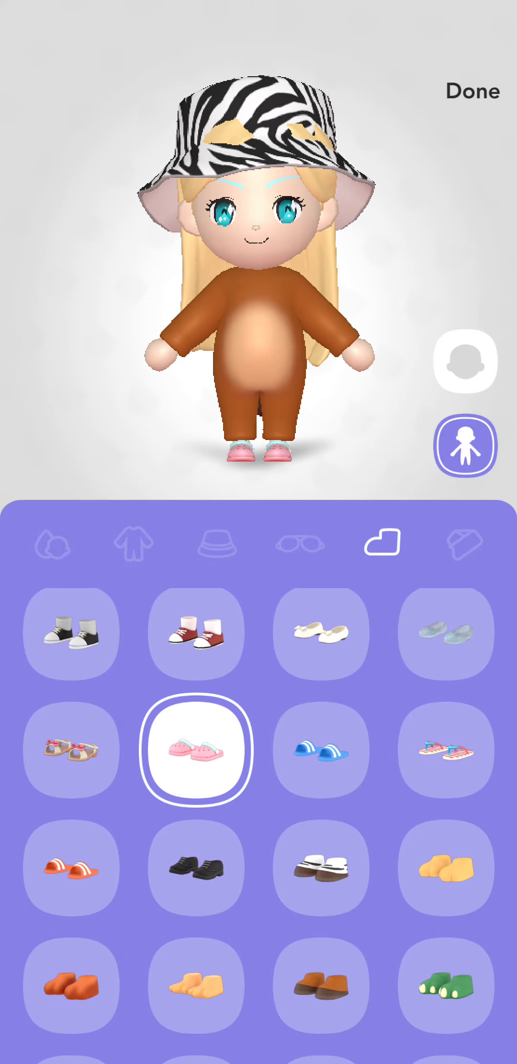
pyautogui.hscroll(2, 259, 544)
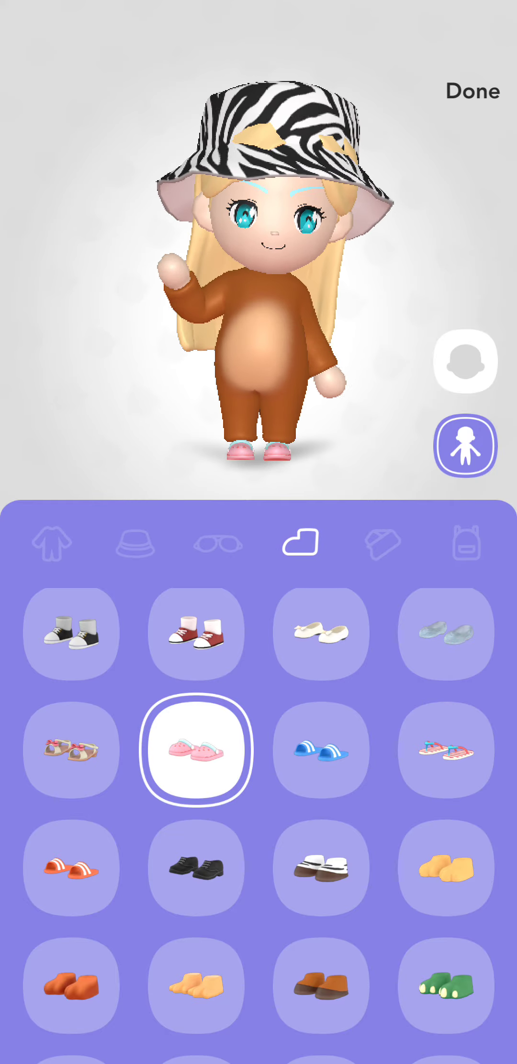
# - Put on the red gingham scarf after trying pink and purple flower necklaces
pyautogui.click(383, 544)
pyautogui.click(322, 655)
pyautogui.click(446, 655)
pyautogui.click(322, 773)
# - Try angel wings, yellow and brown backpacks, then leave the back empty
pyautogui.click(466, 544)
pyautogui.click(197, 655)
pyautogui.click(322, 655)
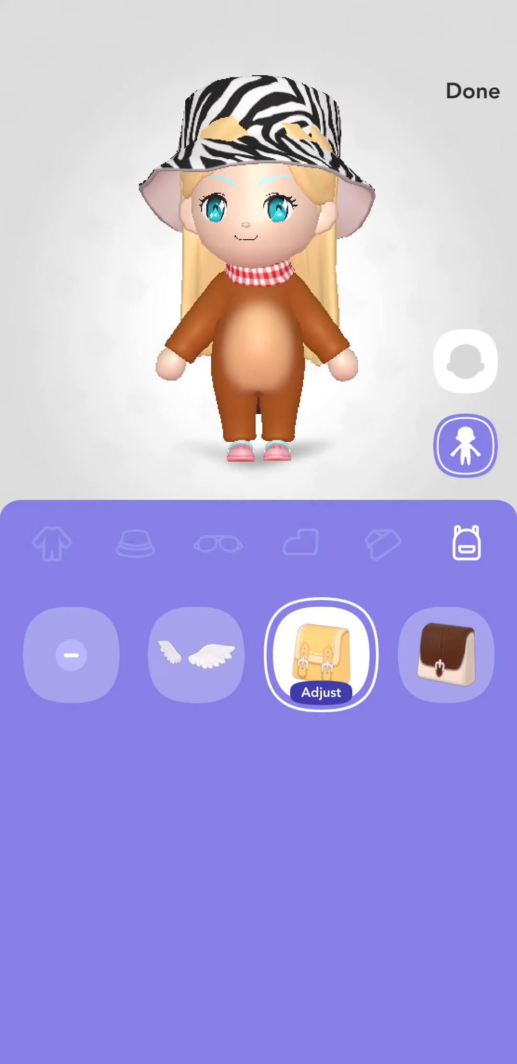
pyautogui.click(447, 655)
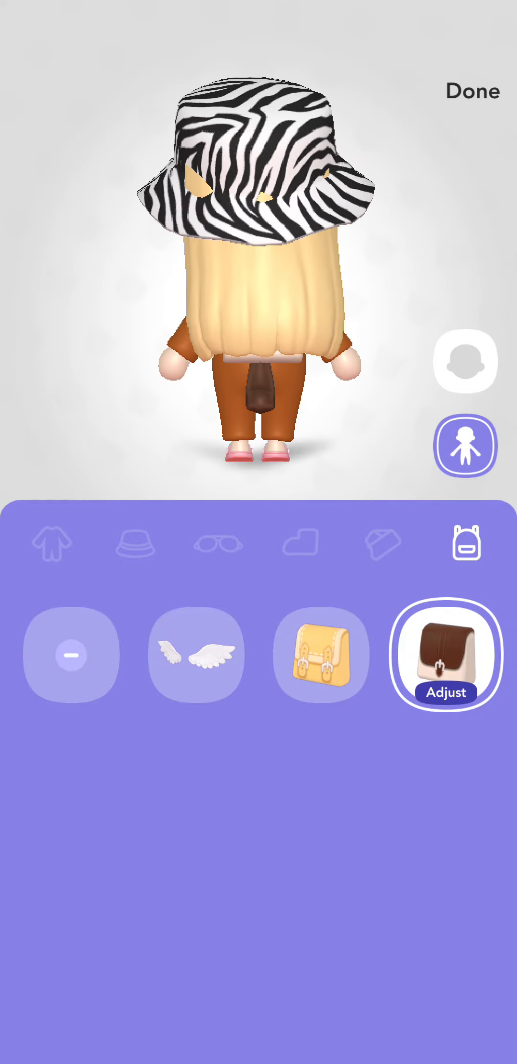
pyautogui.click(72, 655)
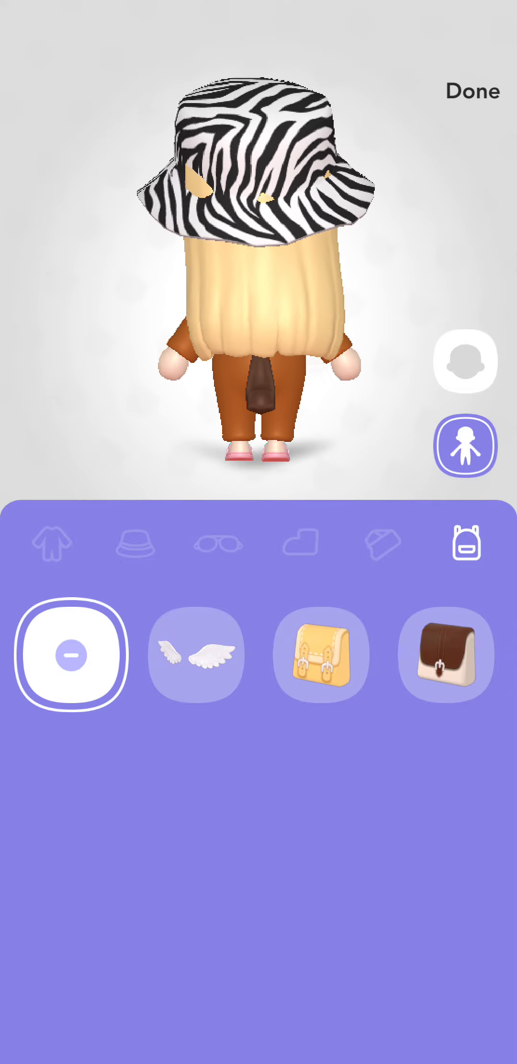
pyautogui.hscroll(-3, 258, 544)
# - Try white coat, pinafore, dungarees and plaid outfits, choosing the pink coat outfit
pyautogui.click(217, 544)
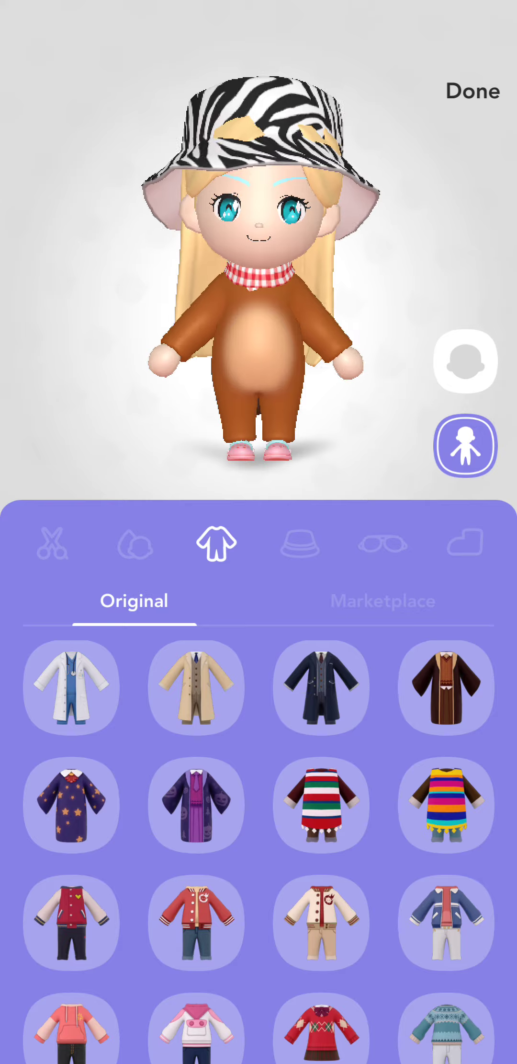
pyautogui.click(383, 600)
pyautogui.click(134, 600)
pyautogui.scroll(-5, 259, 831)
pyautogui.scroll(-5, 259, 831)
pyautogui.click(72, 912)
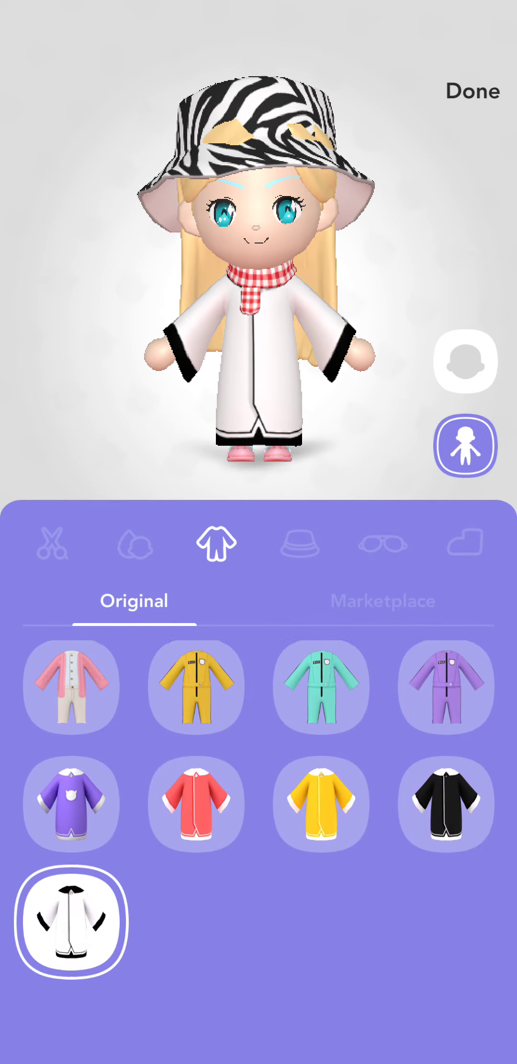
pyautogui.scroll(8, 258, 831)
pyautogui.scroll(-5, 259, 831)
pyautogui.scroll(-5, 258, 831)
pyautogui.scroll(-3, 258, 831)
pyautogui.click(322, 815)
pyautogui.click(322, 698)
pyautogui.click(196, 697)
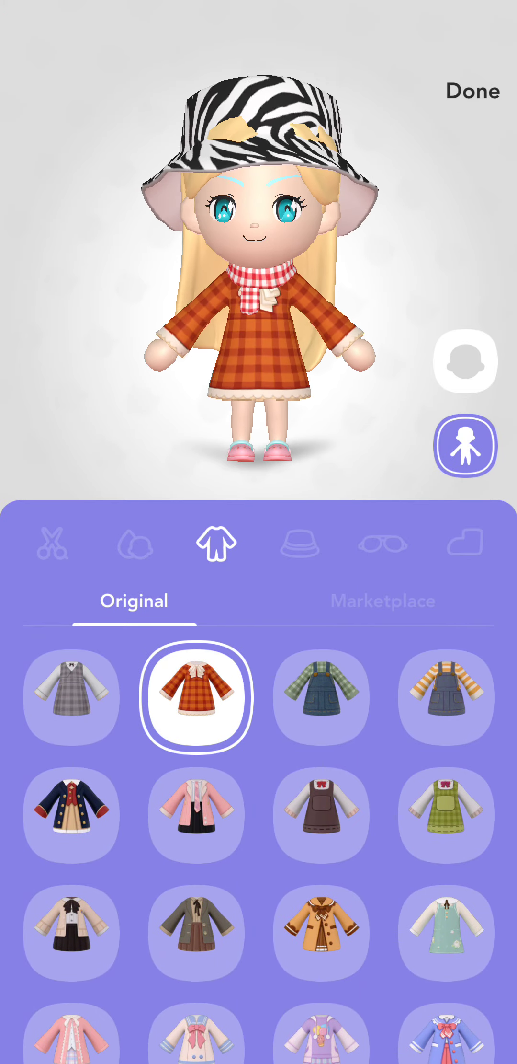
pyautogui.click(72, 697)
pyautogui.click(196, 815)
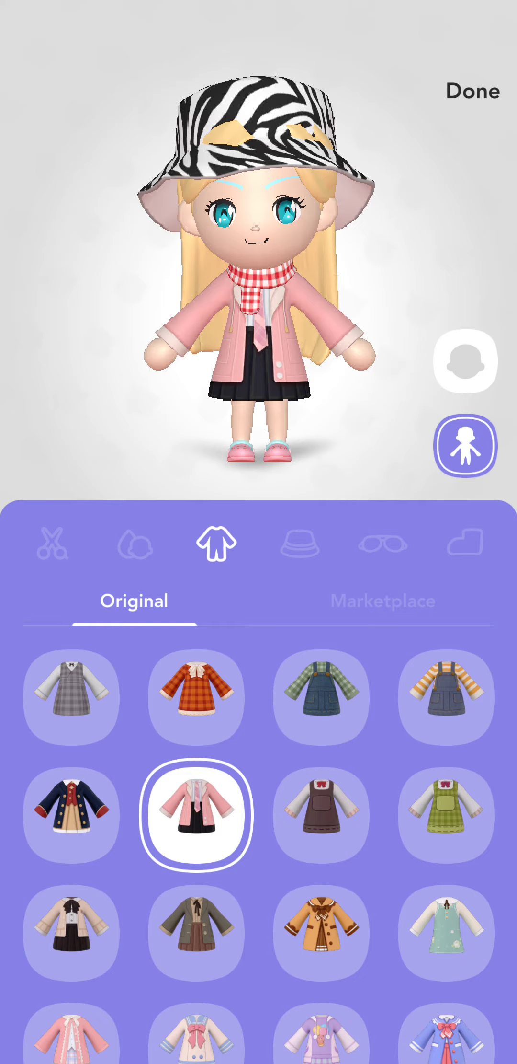
# - Put red sneakers on the avatar
pyautogui.click(383, 544)
pyautogui.click(466, 544)
pyautogui.click(197, 634)
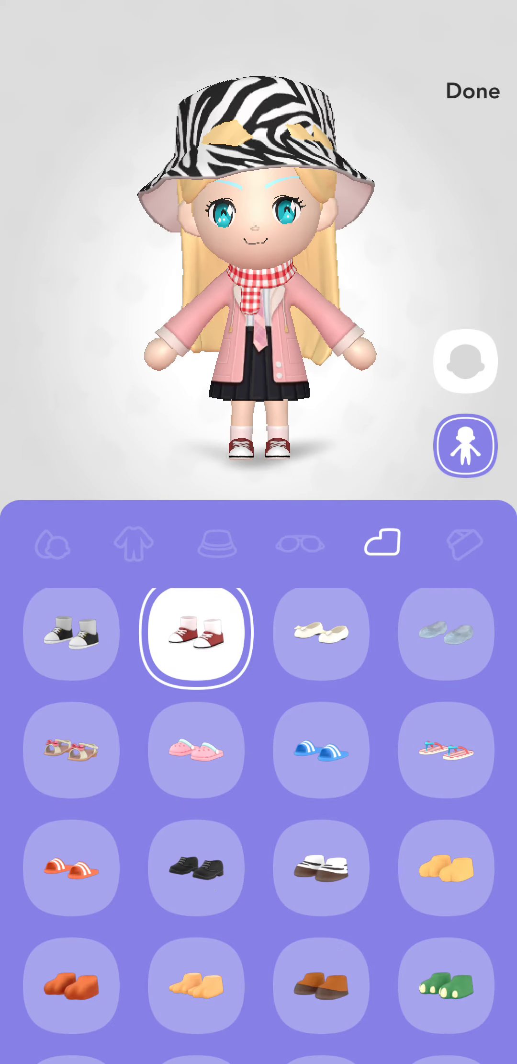
pyautogui.click(299, 543)
pyautogui.click(383, 544)
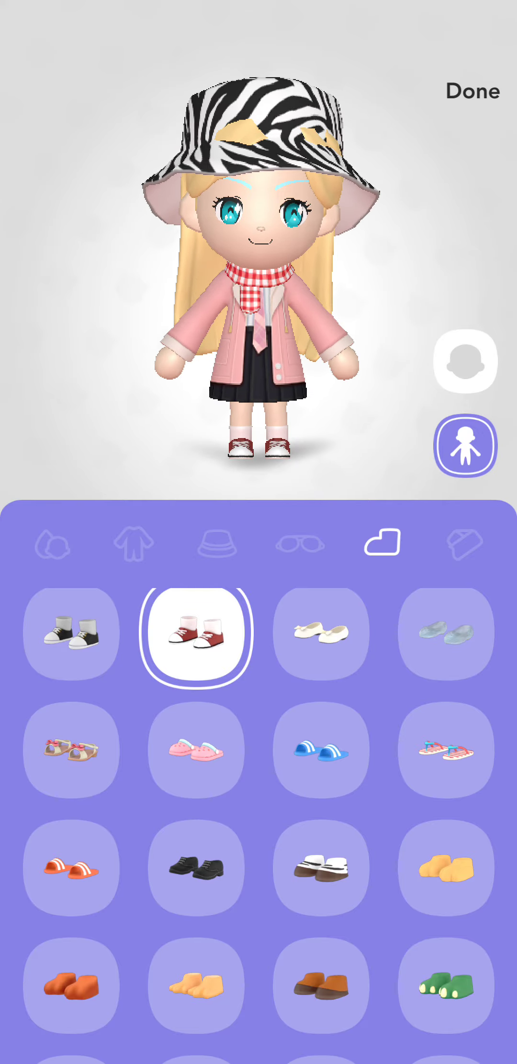
# - Review the hat, scarf and hair choices
pyautogui.click(217, 543)
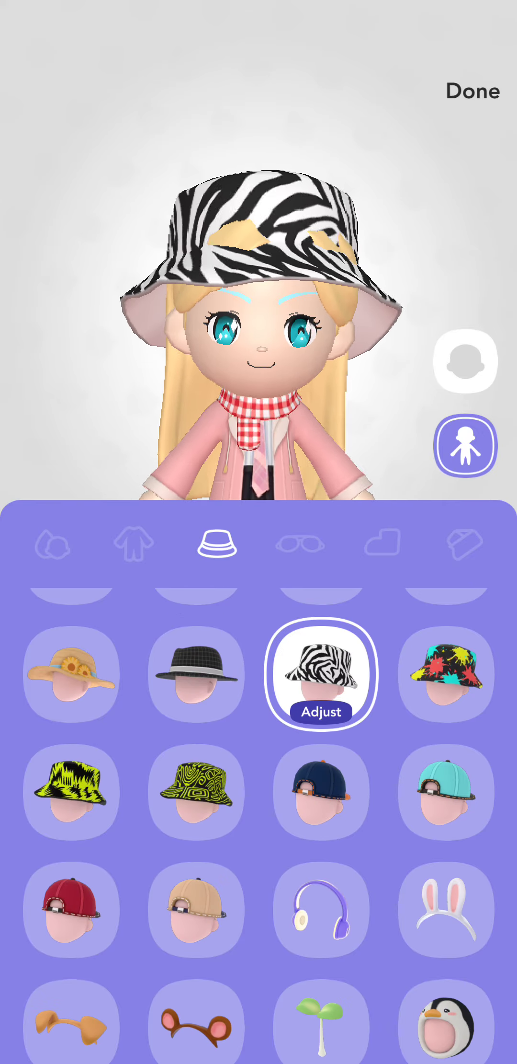
pyautogui.click(465, 544)
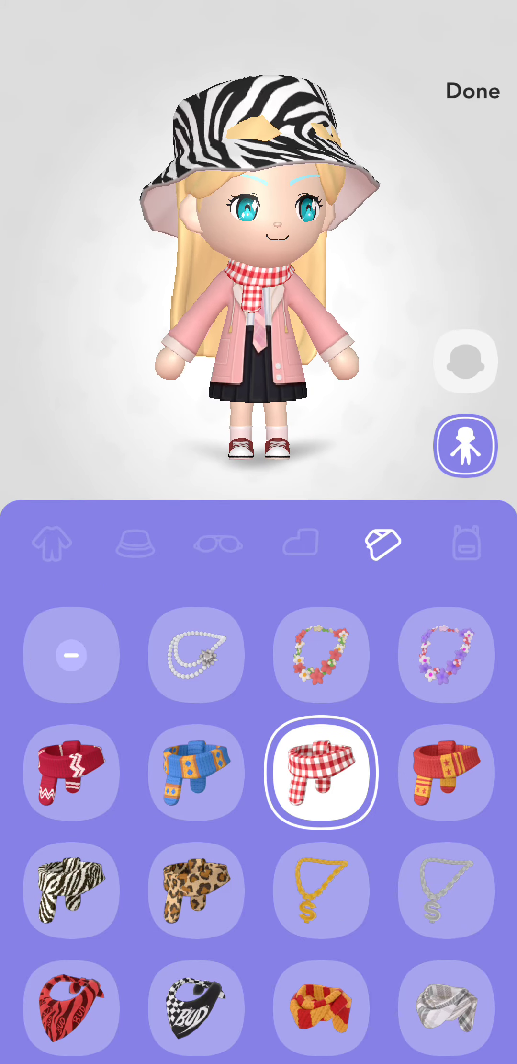
pyautogui.moveTo(84, 543); pyautogui.dragTo(333, 543)
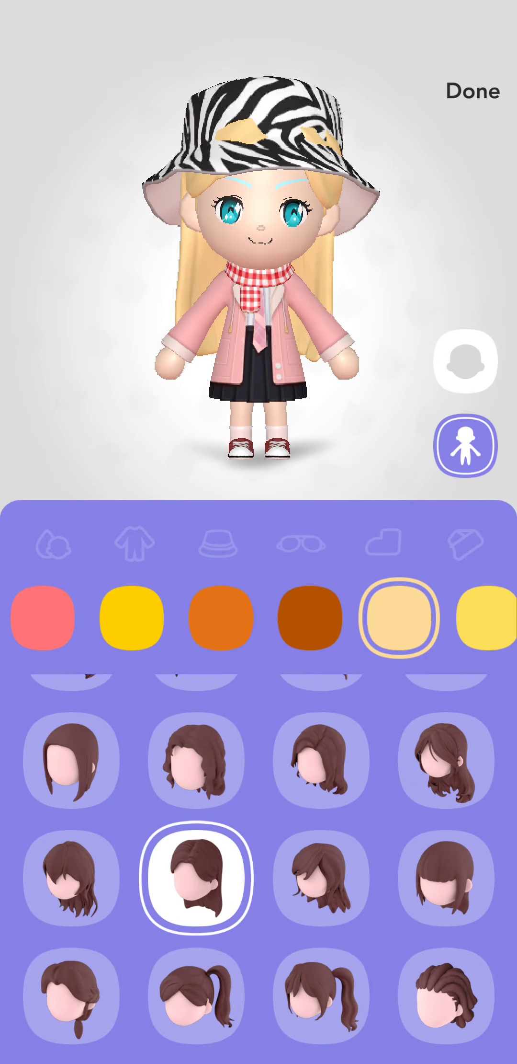
pyautogui.moveTo(333, 544); pyautogui.dragTo(249, 543)
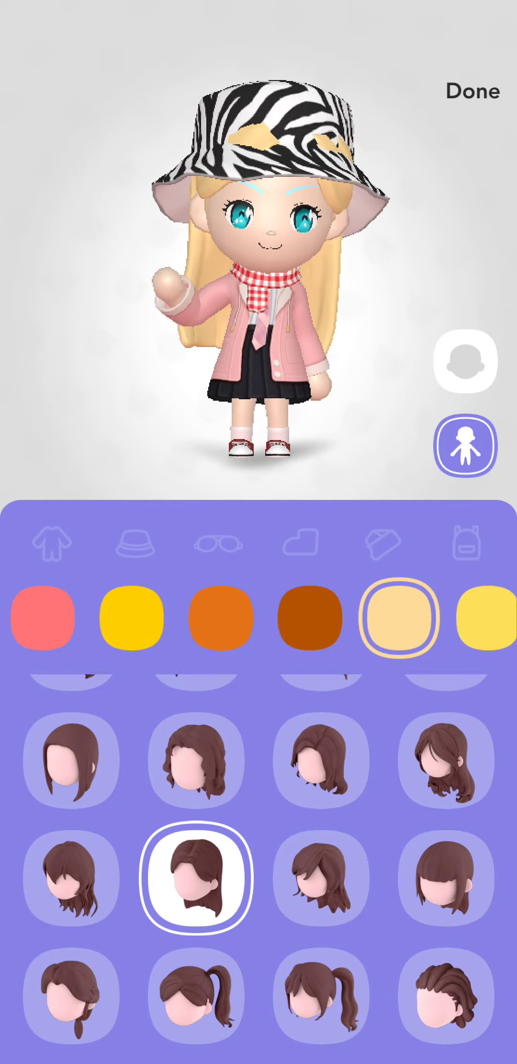
# - Save the avatar with the first selfie pose and dismiss the create tip
pyautogui.click(472, 91)
pyautogui.click(257, 567)
pyautogui.click(421, 567)
pyautogui.click(420, 736)
pyautogui.click(258, 735)
pyautogui.click(96, 735)
pyautogui.click(96, 567)
pyautogui.click(259, 958)
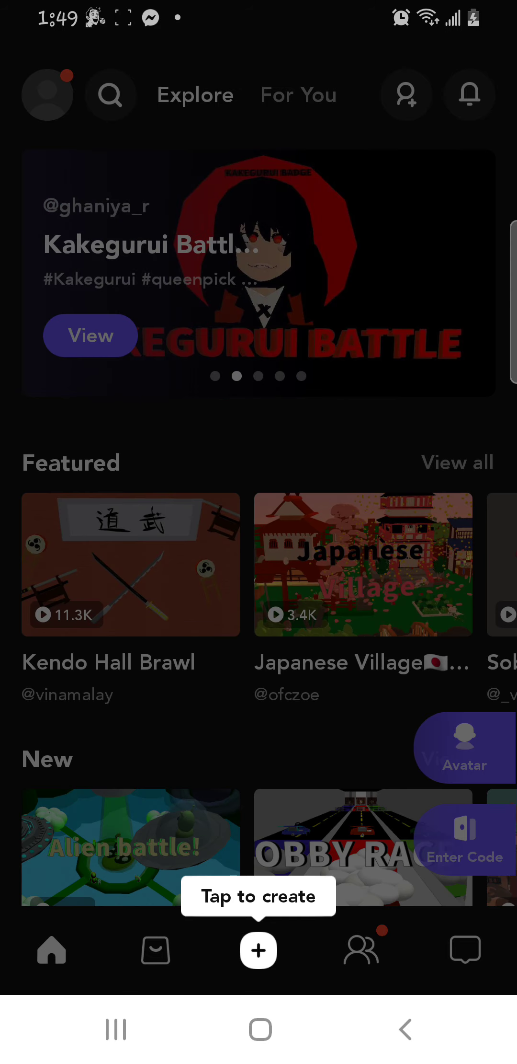
pyautogui.click(258, 498)
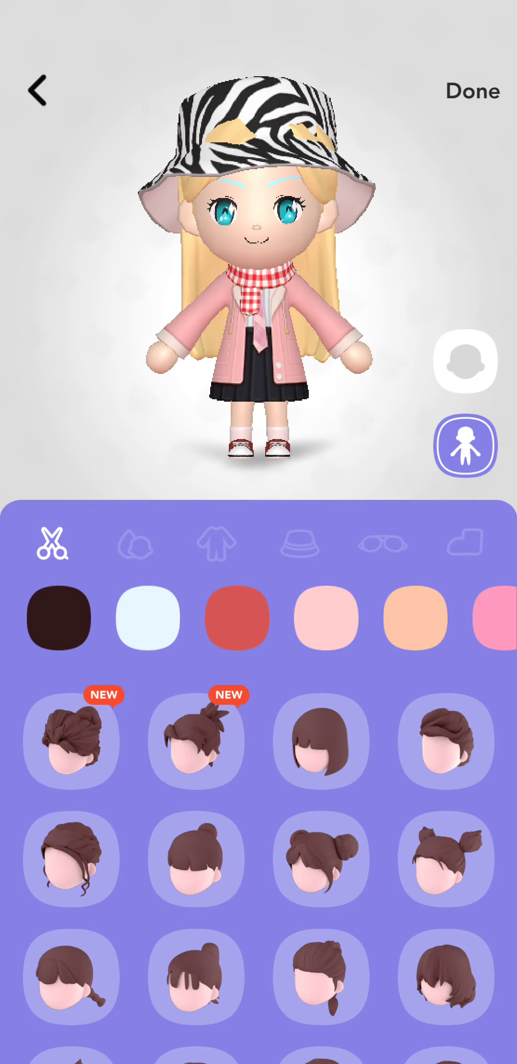
pyautogui.hscroll(3, 259, 544)
pyautogui.hscroll(3, 259, 618)
pyautogui.hscroll(3, 259, 618)
pyautogui.hscroll(3, 258, 618)
pyautogui.hscroll(3, 259, 618)
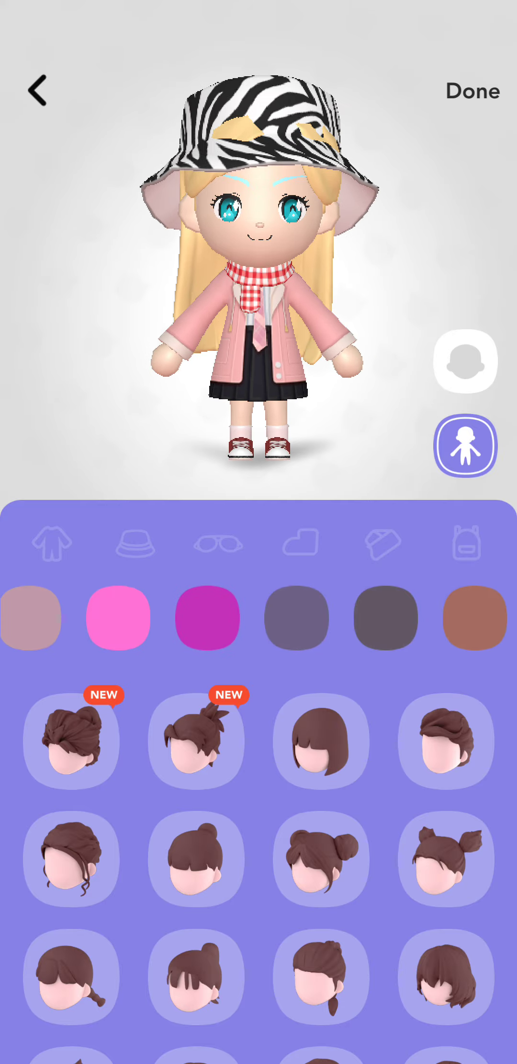
pyautogui.scroll(-8, 259, 856)
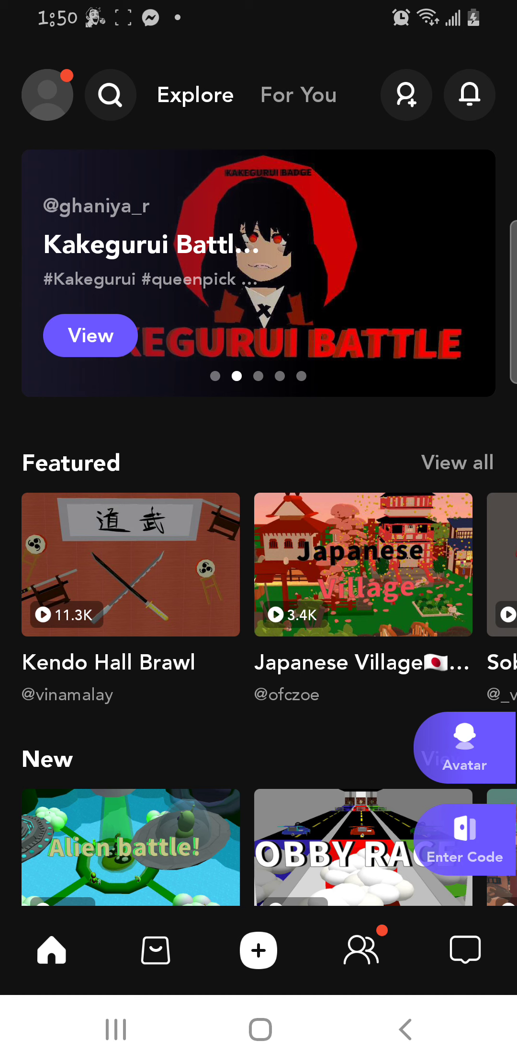
pyautogui.scroll(-3, 259, 582)
pyautogui.scroll(-3, 259, 582)
pyautogui.scroll(-3, 259, 581)
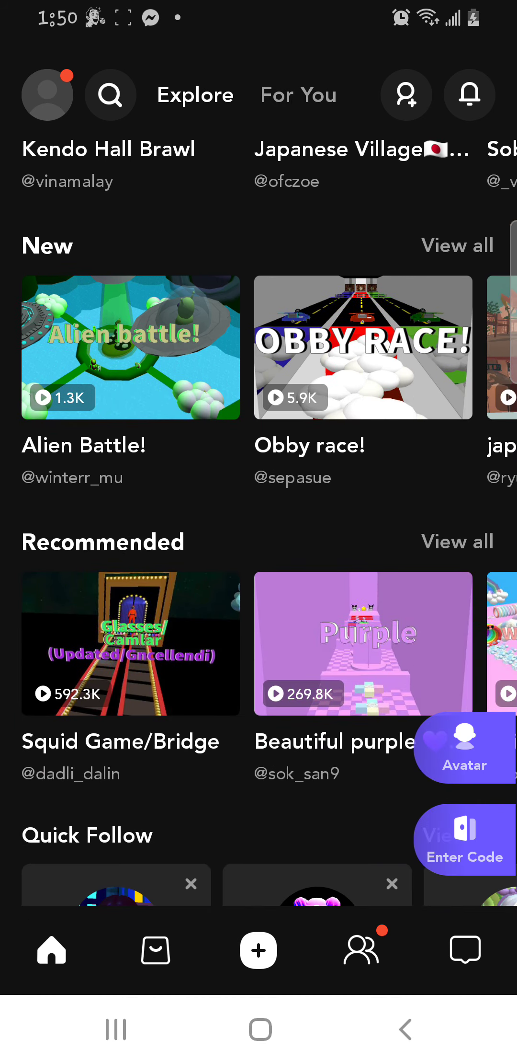
pyautogui.scroll(-3, 259, 581)
pyautogui.scroll(-2, 259, 581)
pyautogui.scroll(5, 258, 582)
pyautogui.scroll(4, 258, 582)
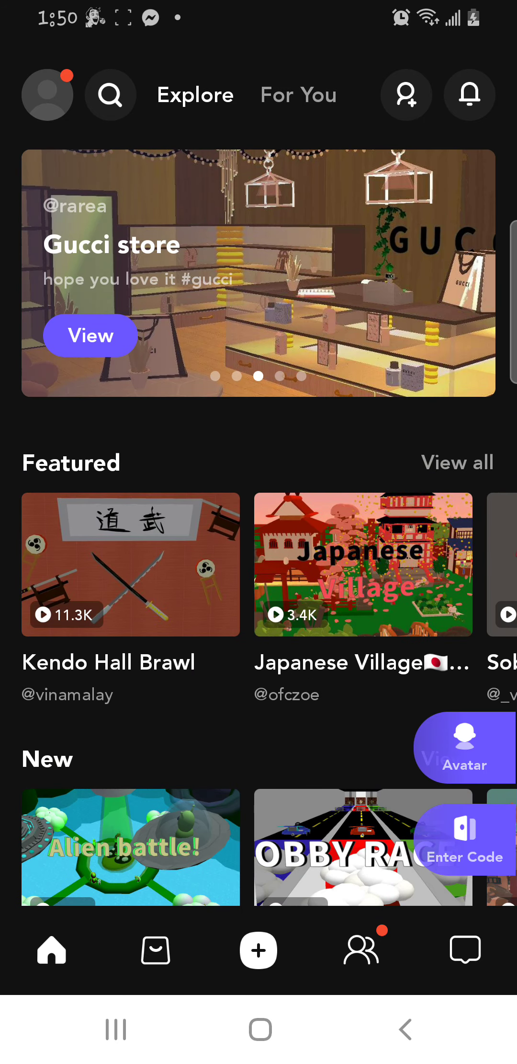
# - Visit the Shop and another tab, then open Tower Of Pro from Explore
pyautogui.click(156, 950)
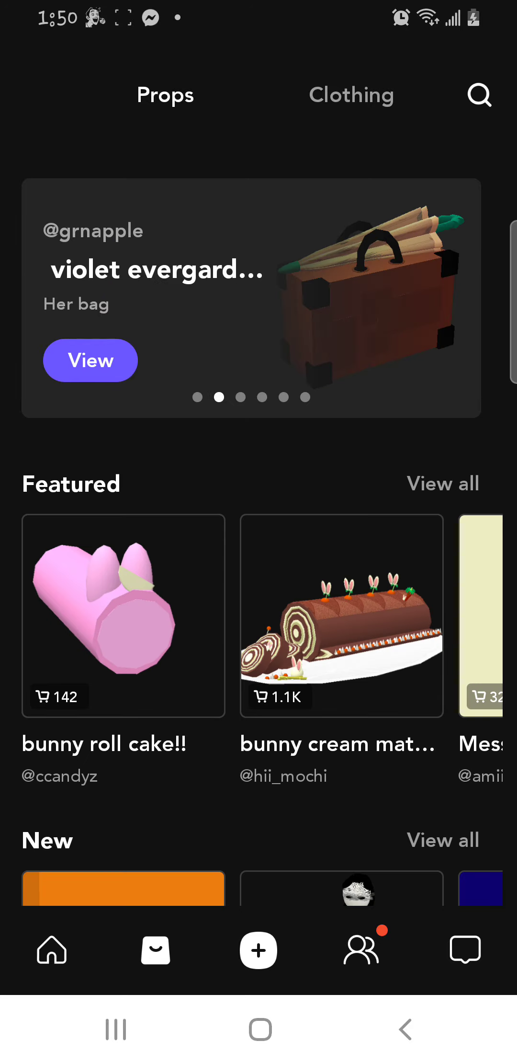
pyautogui.click(52, 950)
pyautogui.hscroll(5, 250, 565)
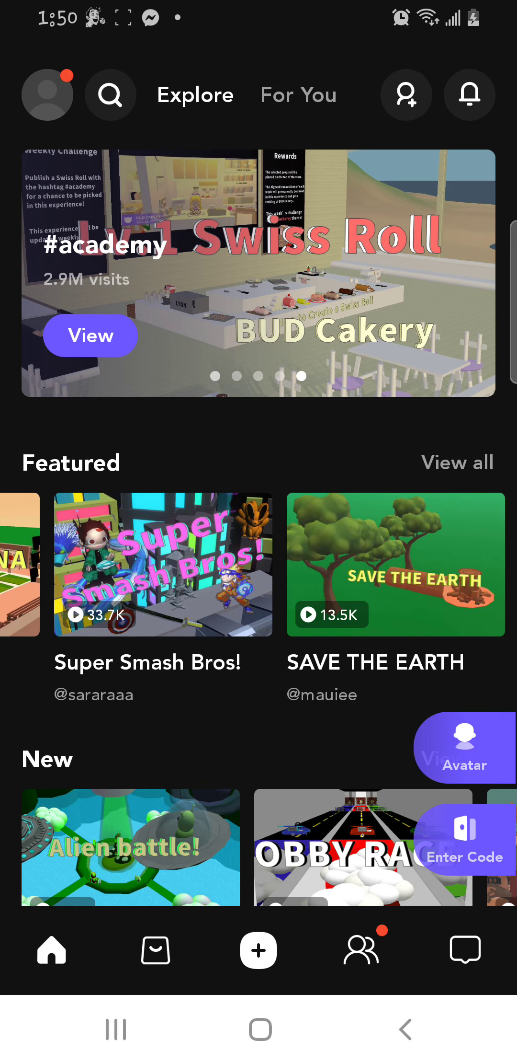
pyautogui.scroll(-2, 249, 581)
pyautogui.scroll(-5, 259, 582)
pyautogui.scroll(-3, 259, 582)
pyautogui.click(362, 950)
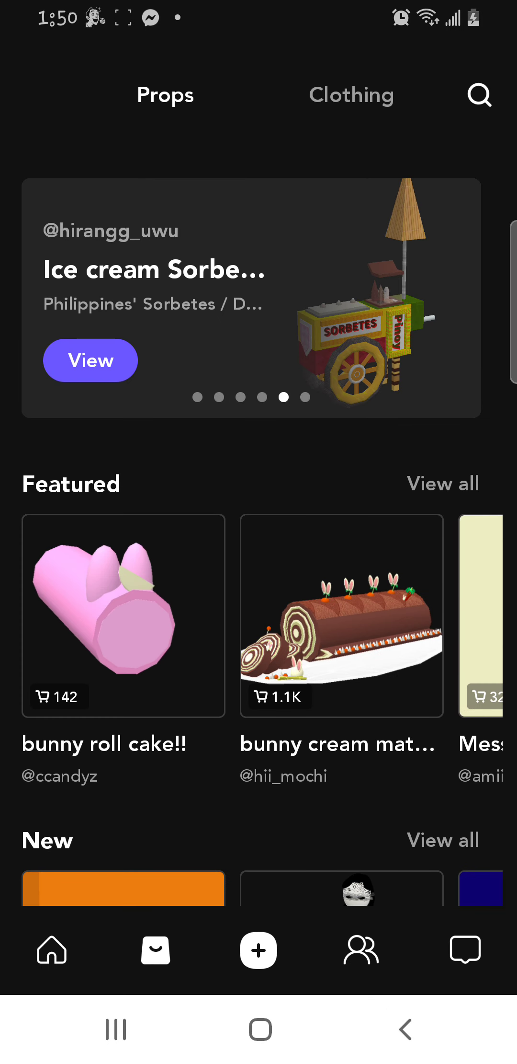
pyautogui.click(52, 949)
pyautogui.scroll(-5, 259, 532)
pyautogui.scroll(-1, 258, 532)
pyautogui.hscroll(4, 258, 511)
pyautogui.hscroll(5, 259, 511)
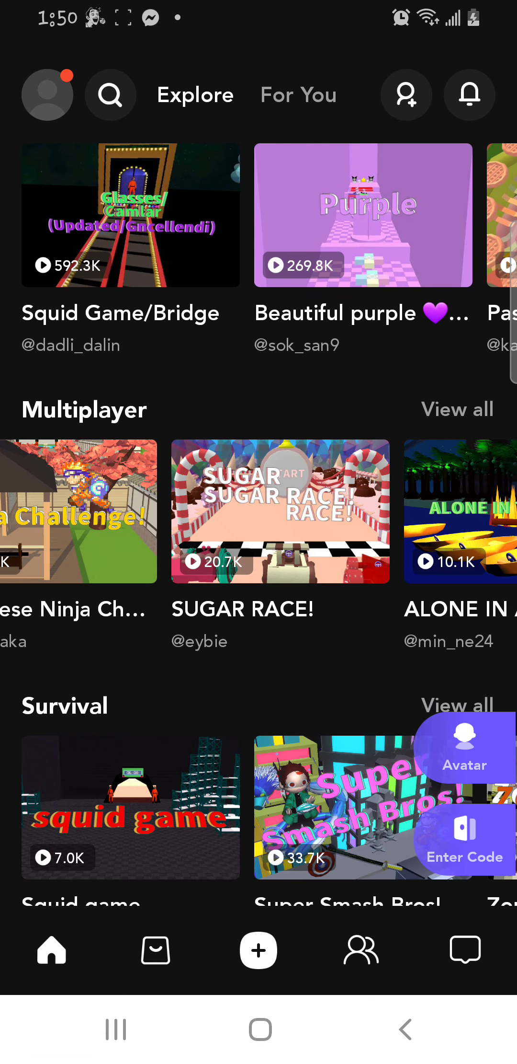
pyautogui.hscroll(2, 259, 512)
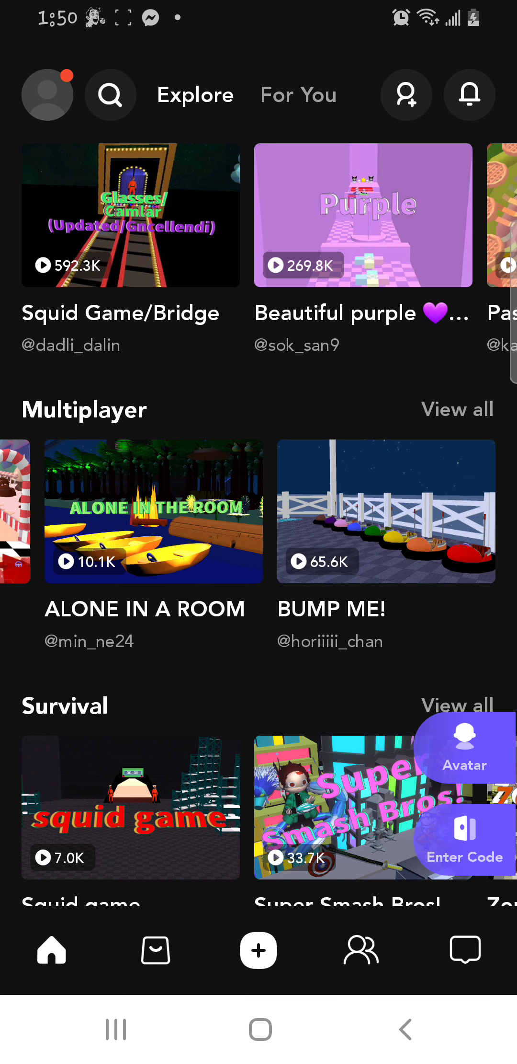
pyautogui.scroll(-5, 258, 532)
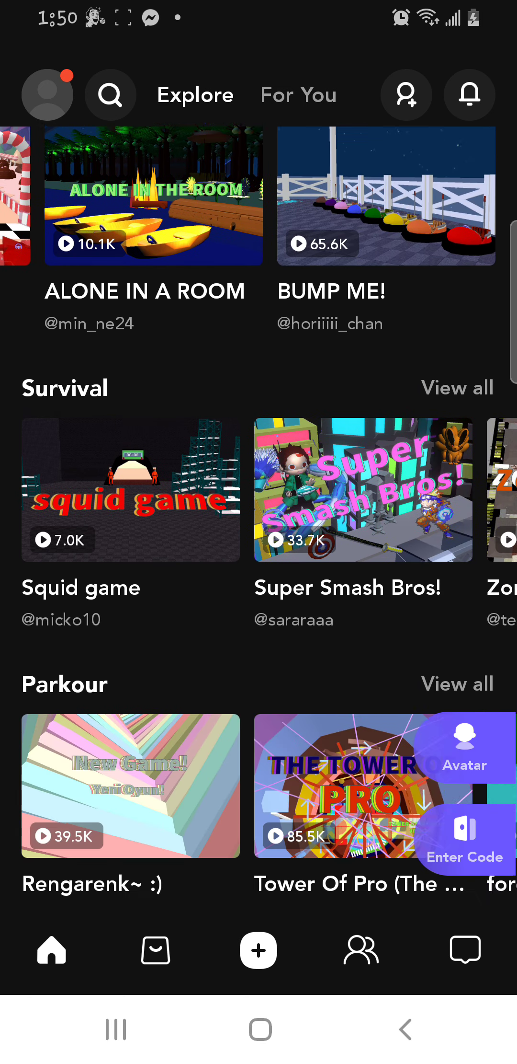
pyautogui.scroll(-4, 259, 531)
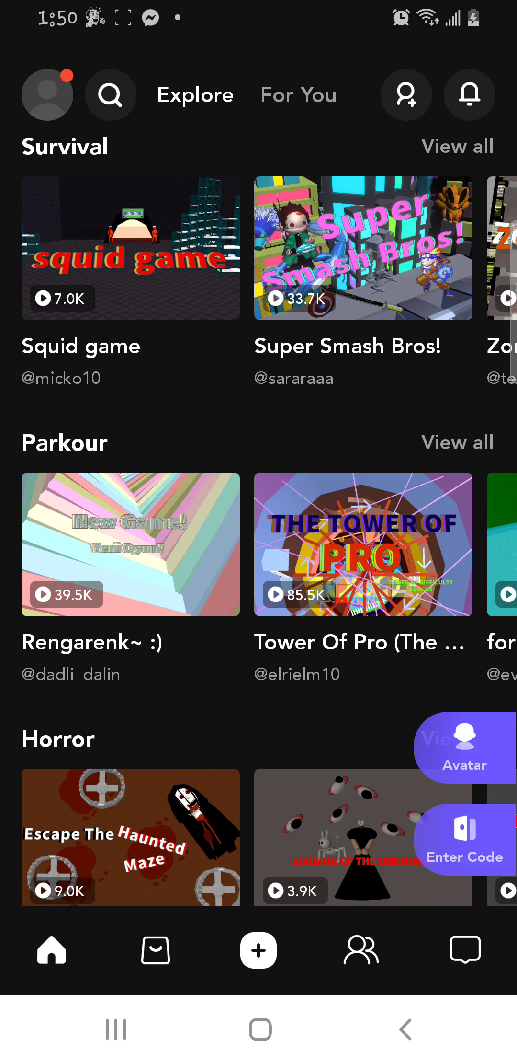
pyautogui.click(364, 544)
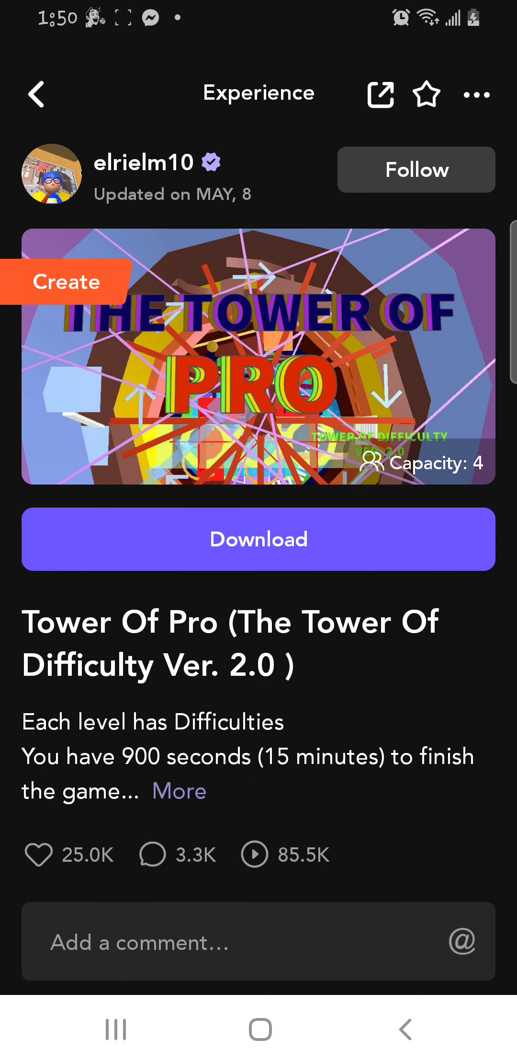
# - Download Tower Of Pro and turn on automatic screen rotation
pyautogui.click(259, 538)
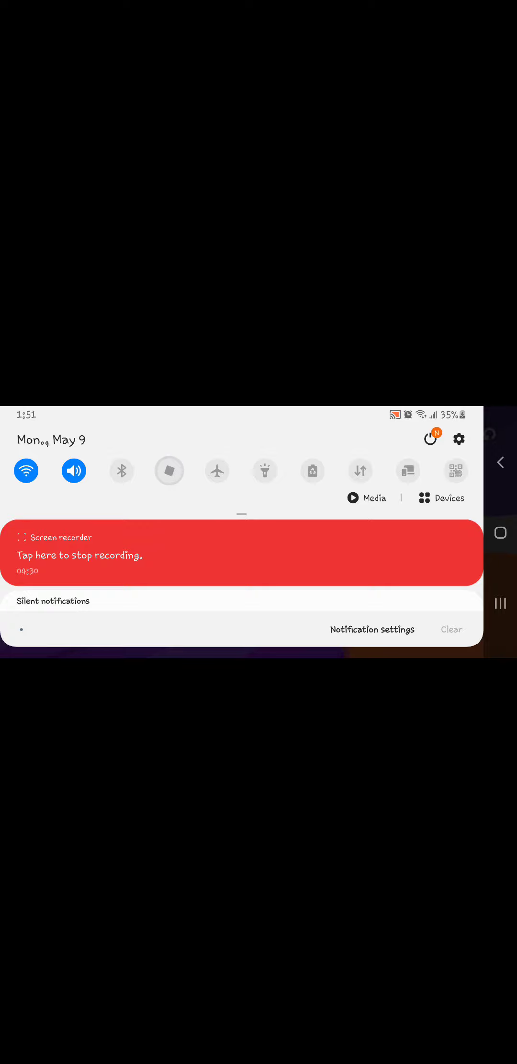
pyautogui.click(169, 471)
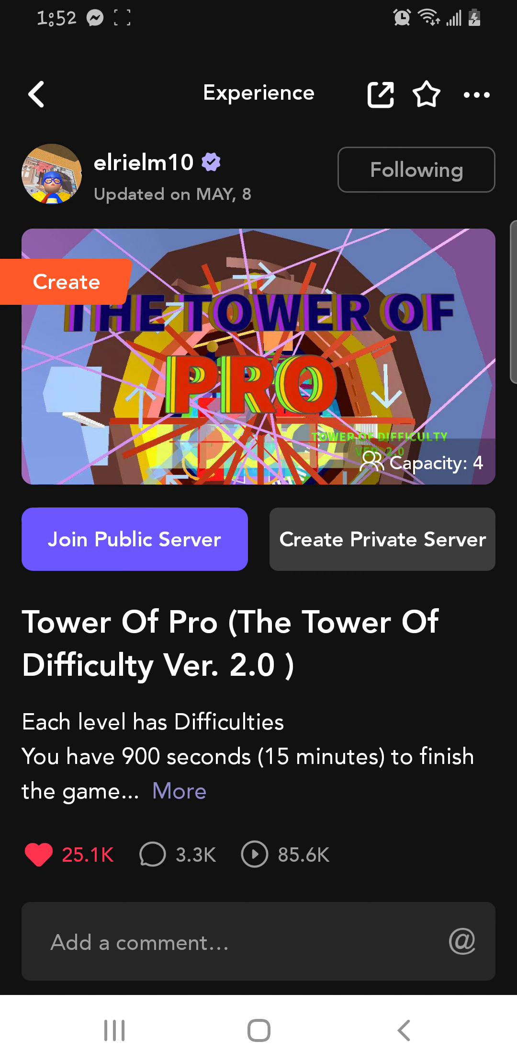
# - Leave Tower Of Pro, switch to For You, and download The Hometown (BUD City)
pyautogui.click(405, 1030)
pyautogui.moveTo(374, 544); pyautogui.dragTo(158, 544)
pyautogui.moveTo(249, 416); pyautogui.dragTo(250, 494)
pyautogui.moveTo(374, 623); pyautogui.dragTo(167, 623)
pyautogui.moveTo(249, 416); pyautogui.dragTo(249, 474)
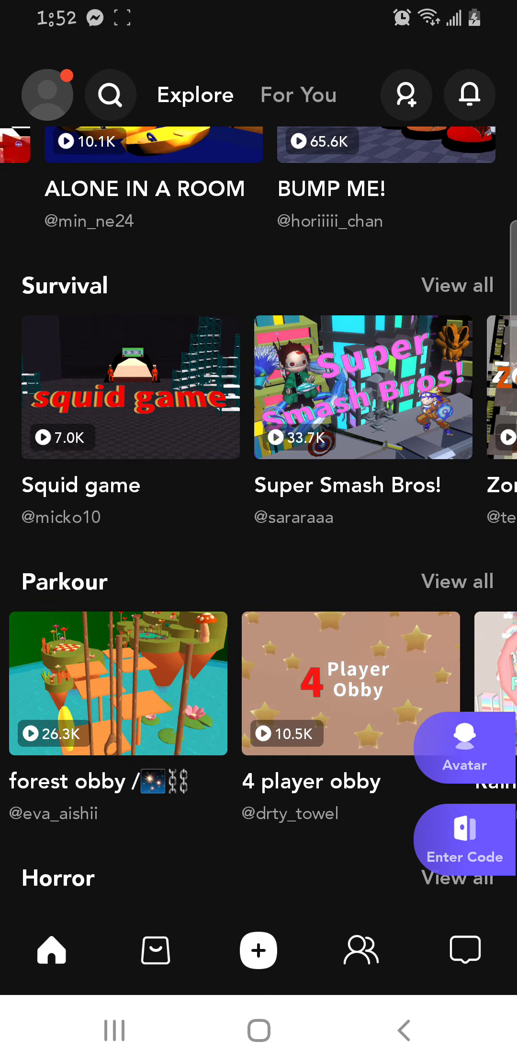
pyautogui.moveTo(250, 249); pyautogui.dragTo(249, 748)
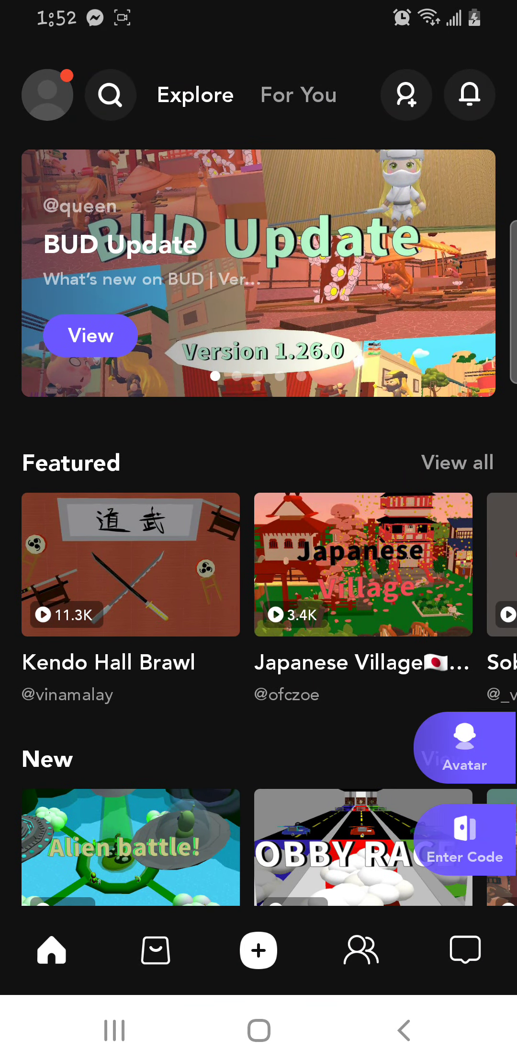
pyautogui.click(298, 94)
pyautogui.scroll(-1, 259, 532)
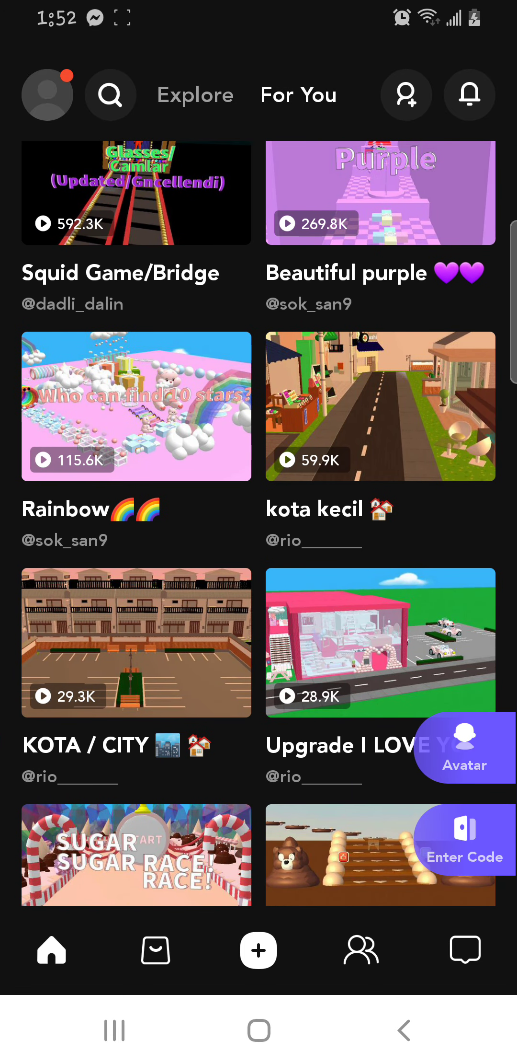
pyautogui.scroll(-5, 259, 532)
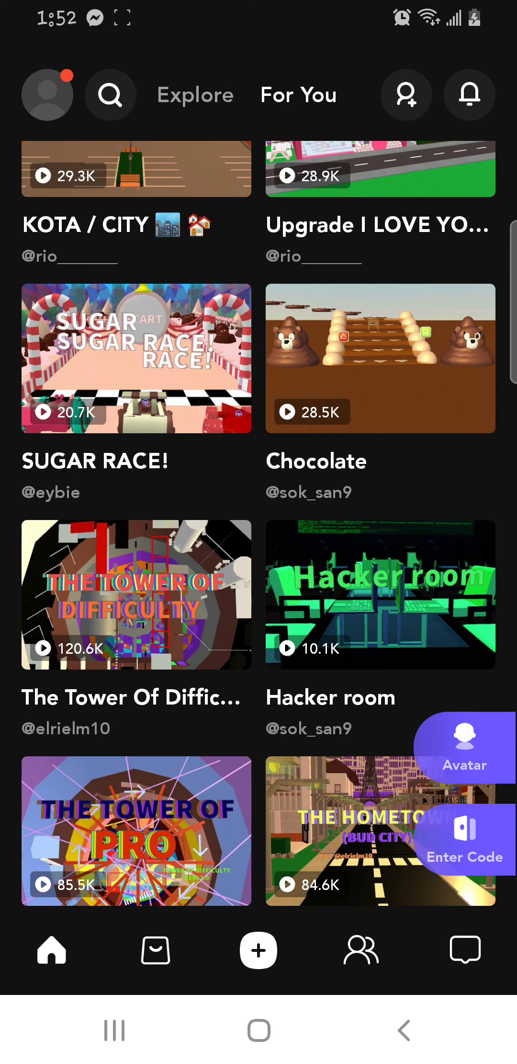
pyautogui.scroll(-5, 259, 532)
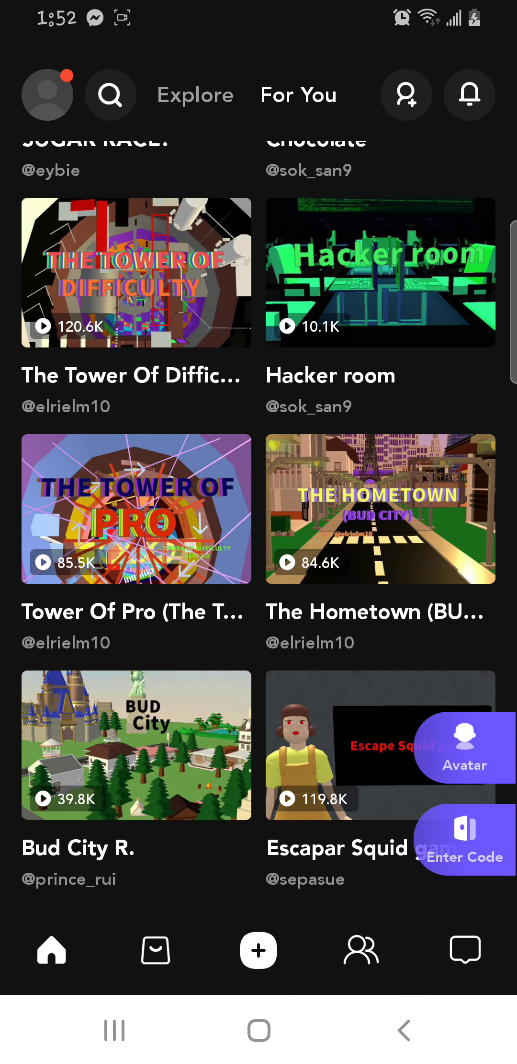
pyautogui.click(380, 509)
pyautogui.click(259, 538)
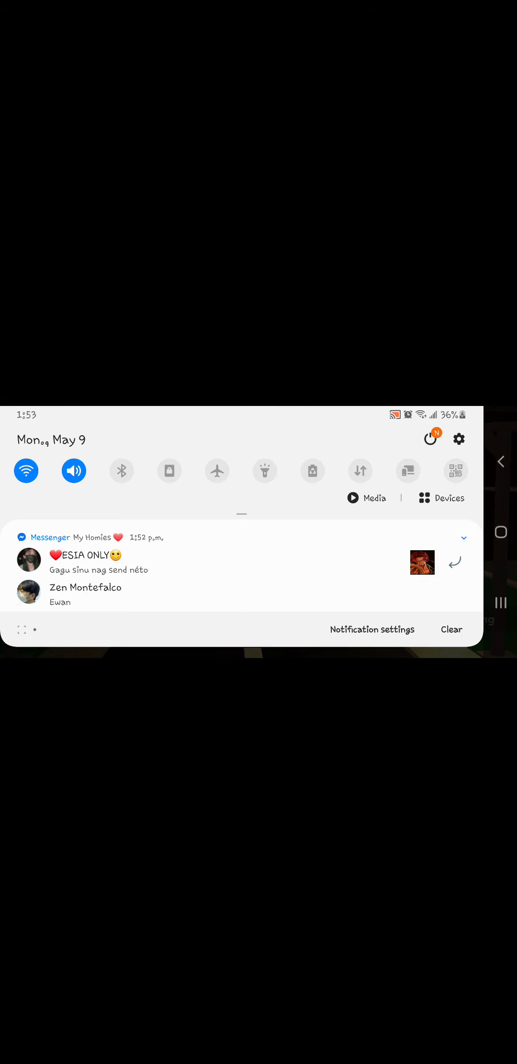
# - Turn on auto-rotate, return to the For You feed and enter your personal space from your profile avatar
pyautogui.click(170, 471)
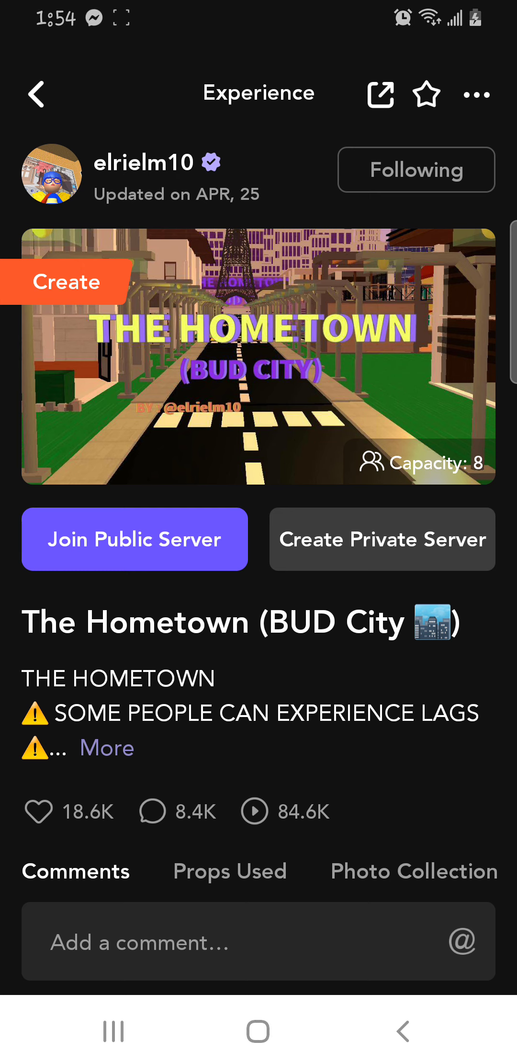
pyautogui.click(404, 1030)
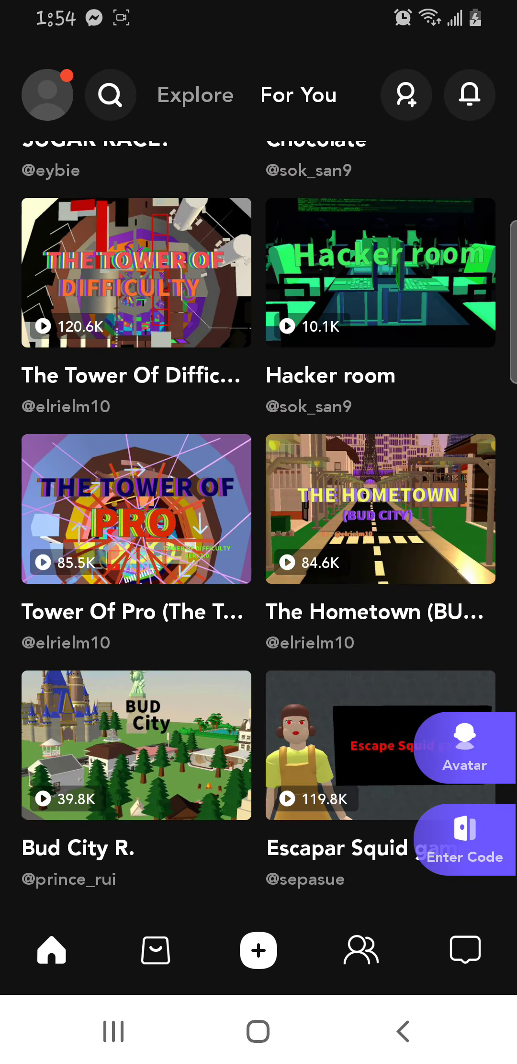
pyautogui.click(48, 94)
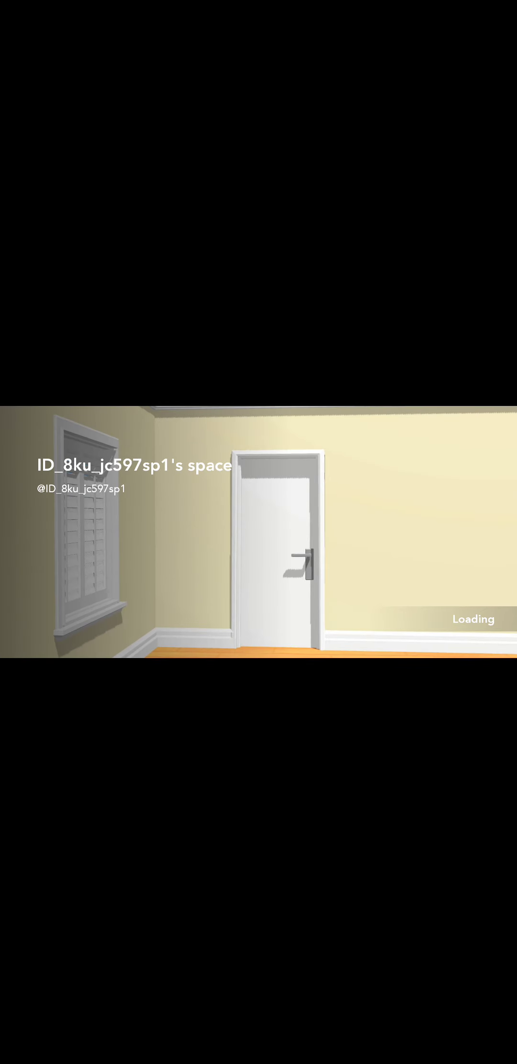
# - Walk the zebra-hat avatar around the empty yellow-walled room using the joystick
pyautogui.moveTo(214, 458); pyautogui.dragTo(300, 446)
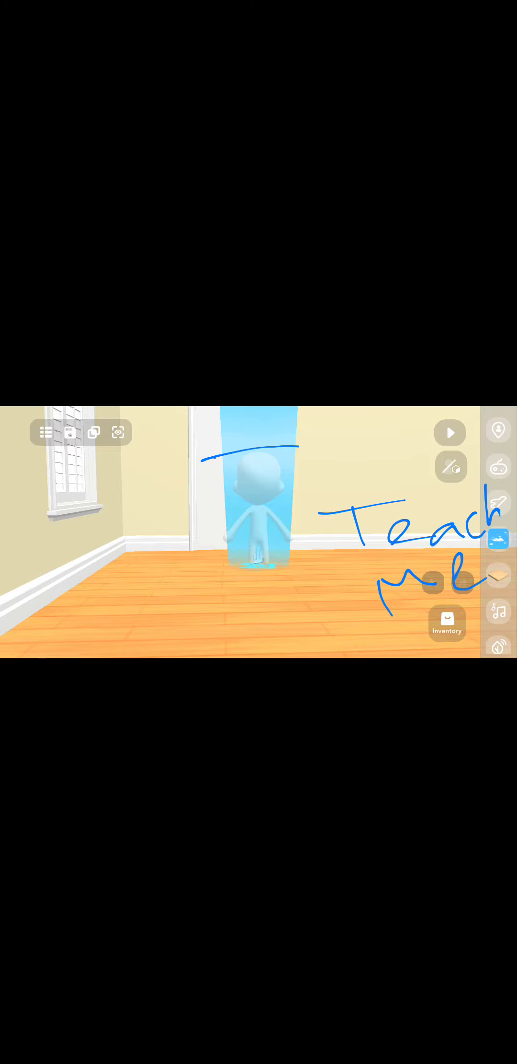
pyautogui.moveTo(291, 615); pyautogui.dragTo(330, 599)
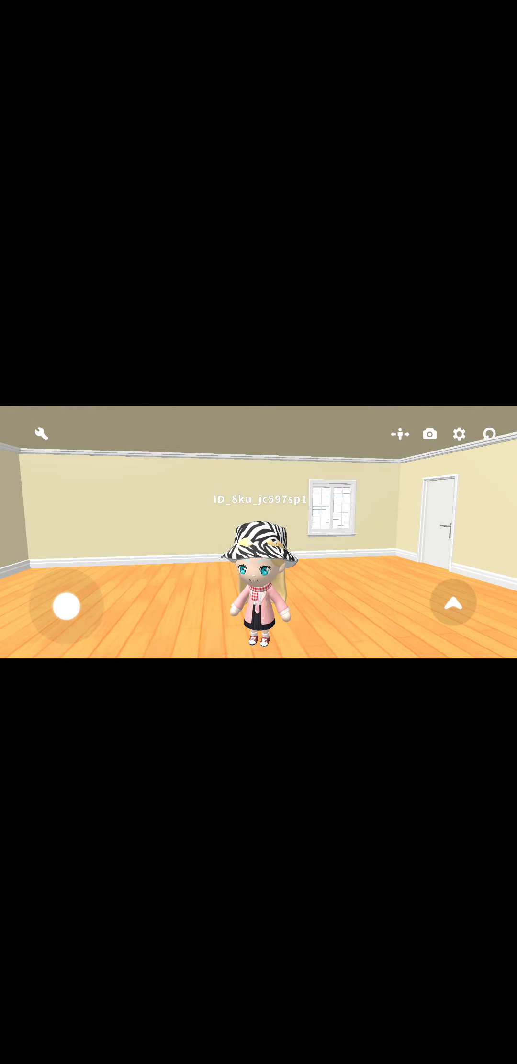
pyautogui.moveTo(66, 607); pyautogui.dragTo(79, 607)
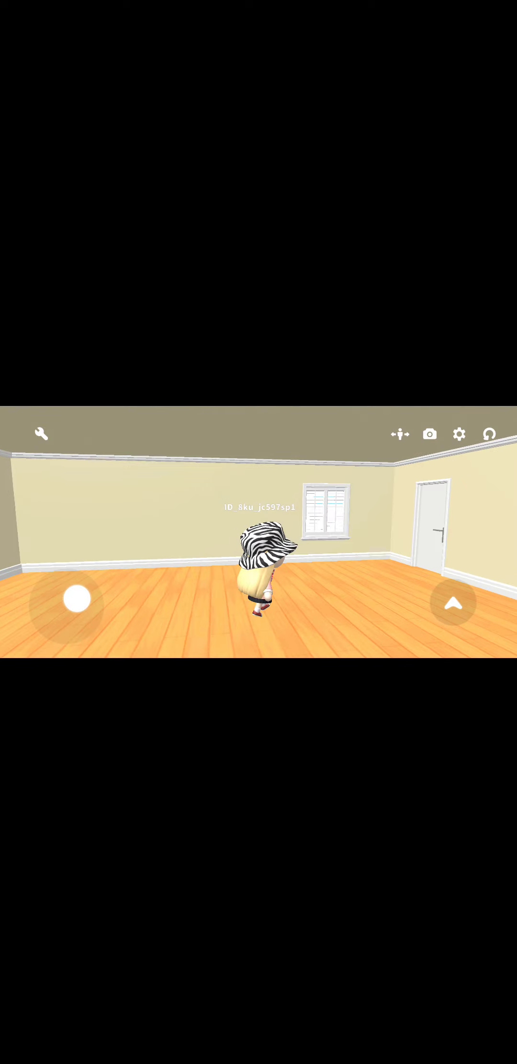